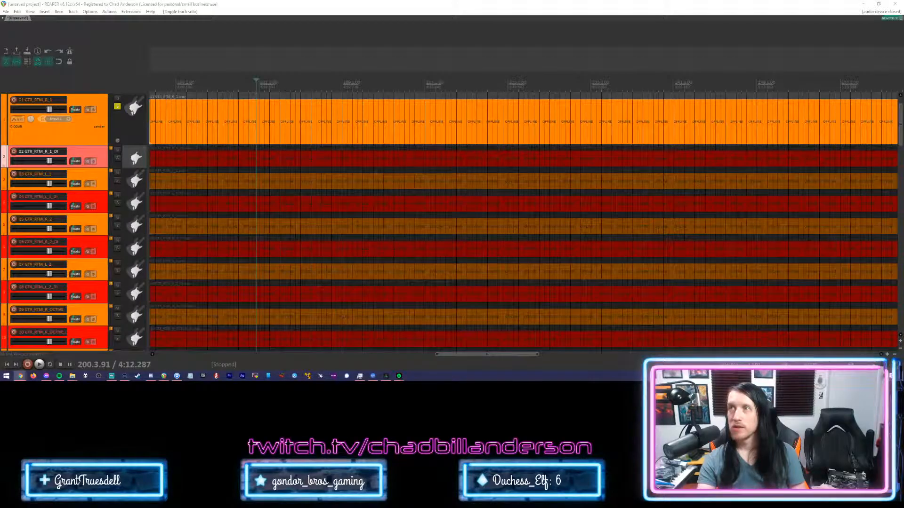
Turn off solo on the first rhythm guitar track, 01 GTR_RTM_R_1.
left_click(241, 75)
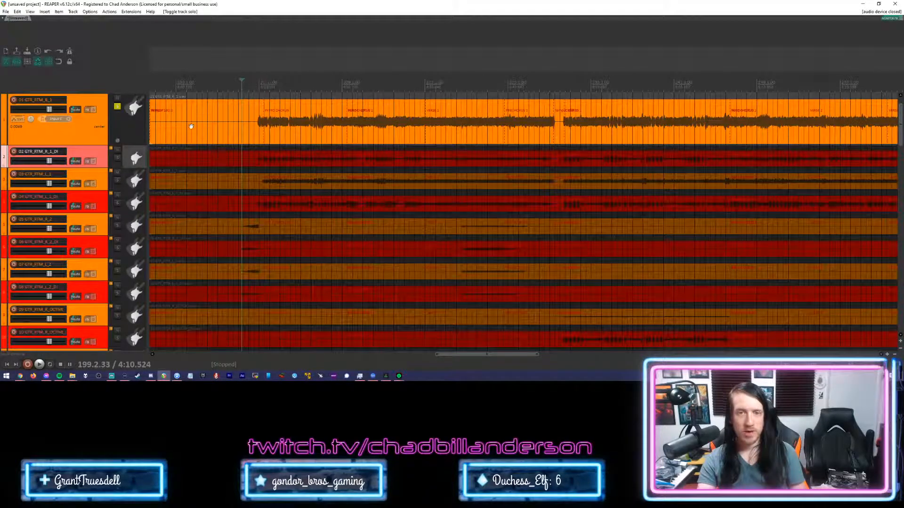
left_click(117, 106)
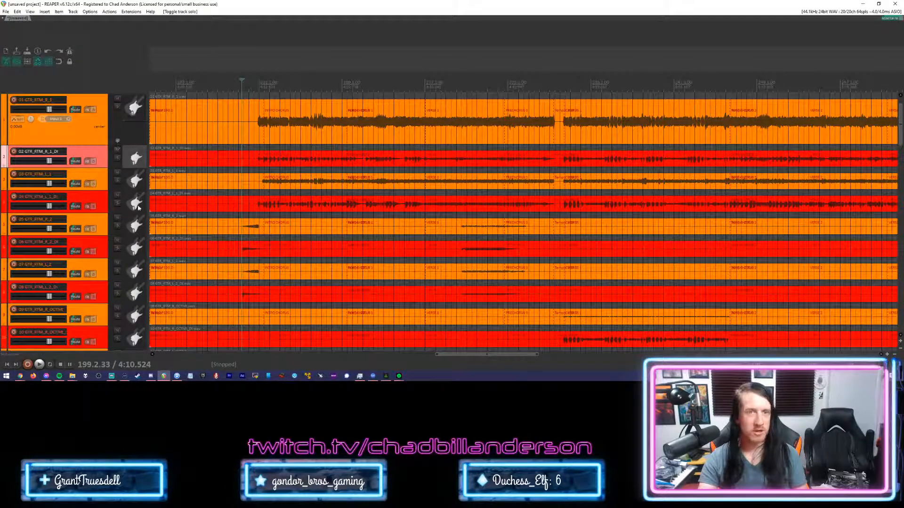
scroll(105, 230, "up", 1)
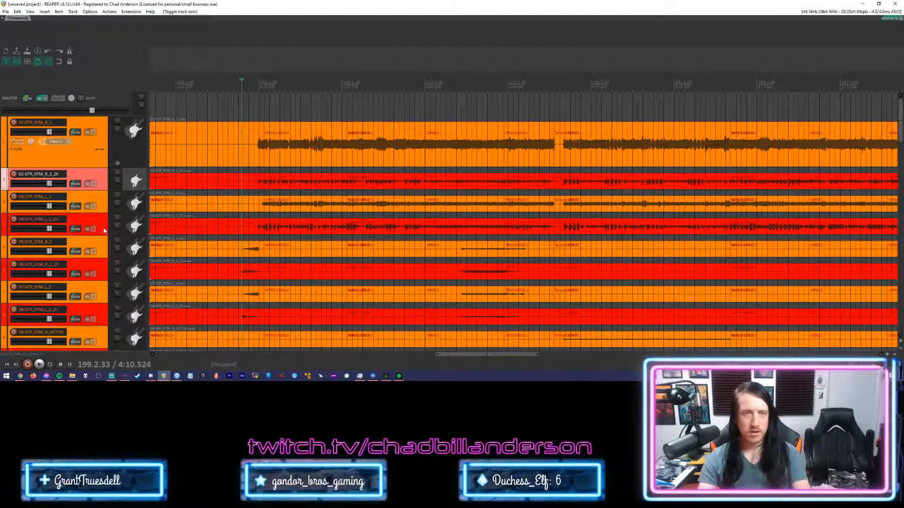
Look through the imported track list from the guitar tracks down to the kick, snare and tom tracks.
scroll(105, 230, "down", 3)
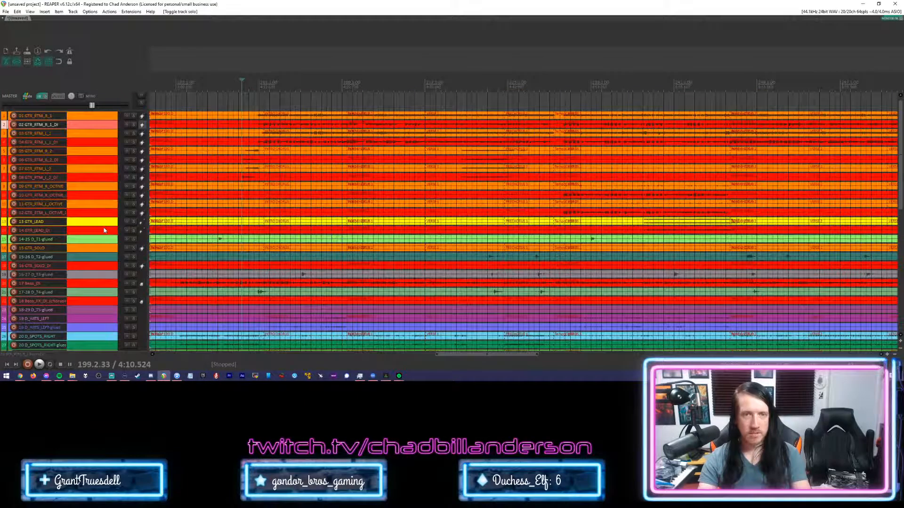
left_click(97, 117)
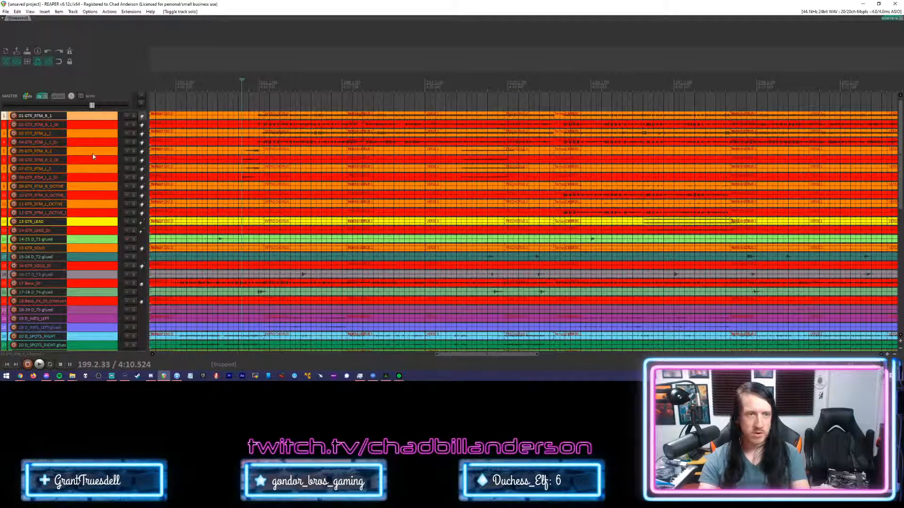
scroll(89, 231, "down", 4)
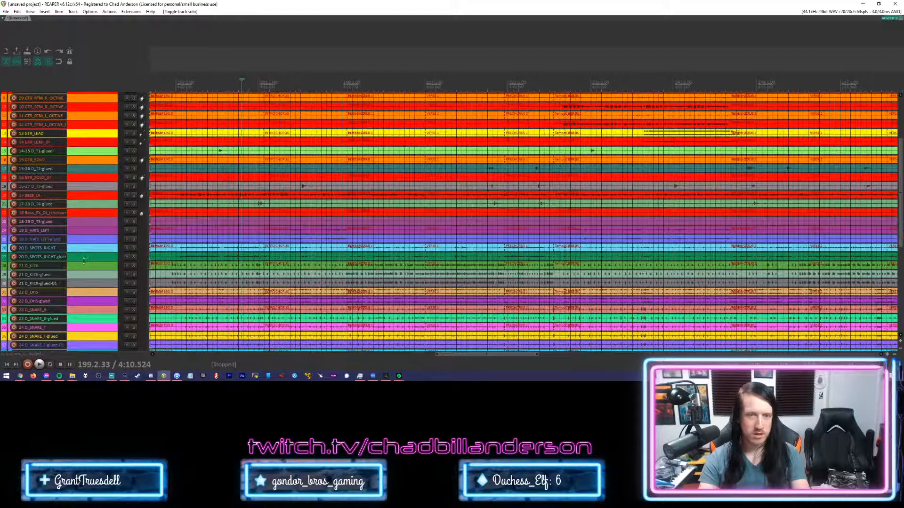
scroll(83, 267, "down", 3)
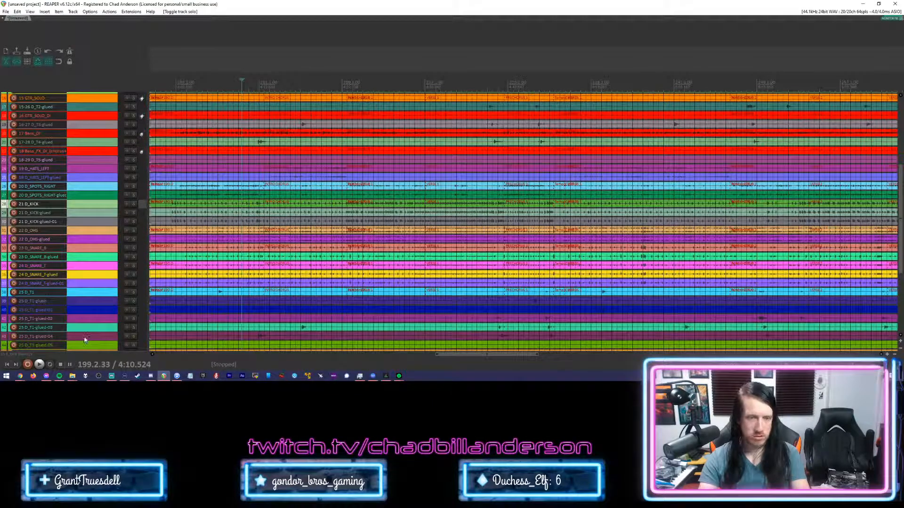
scroll(84, 339, "down", 3)
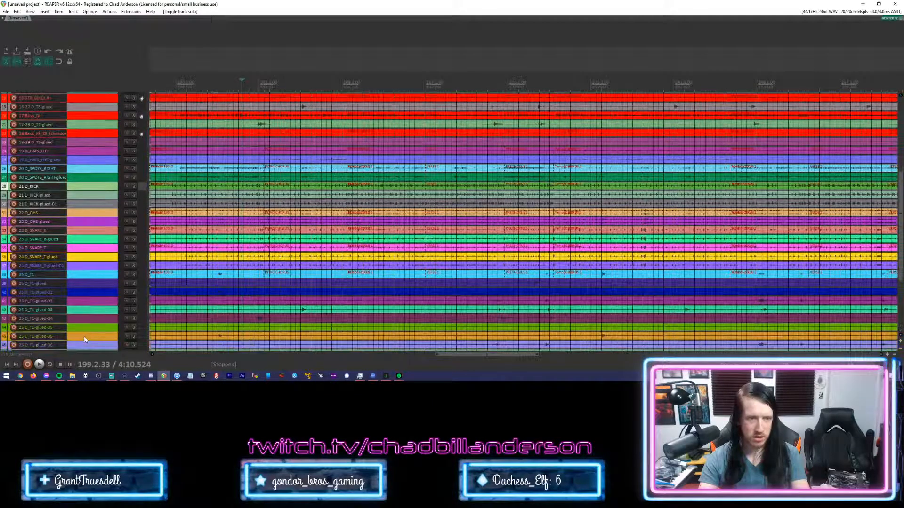
scroll(84, 336, "down", 4)
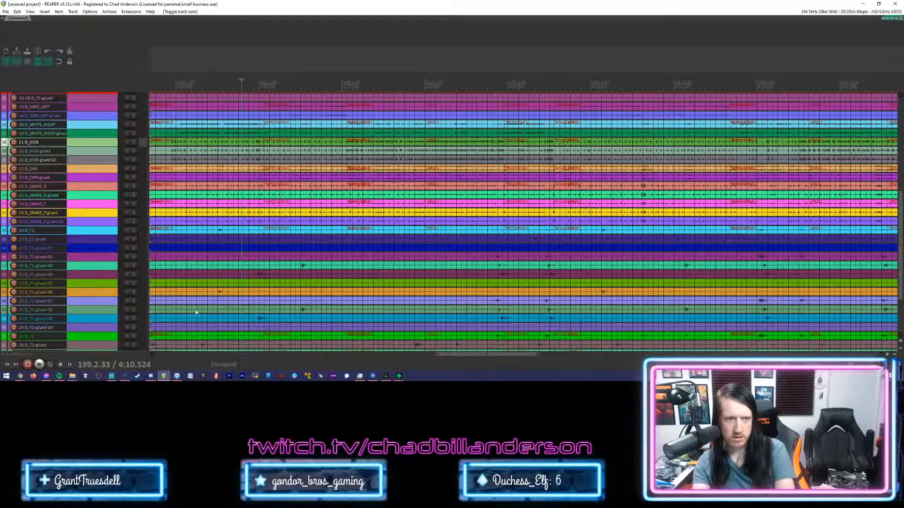
Select all media items on every track and move them together to the start of the timeline.
scroll(293, 313, "down", 3)
scroll(293, 313, "down", 3)
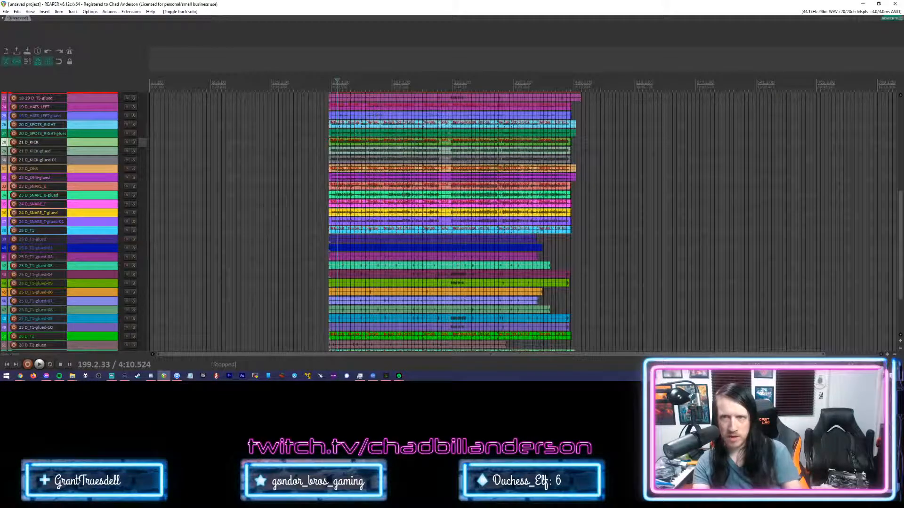
left_click(393, 221)
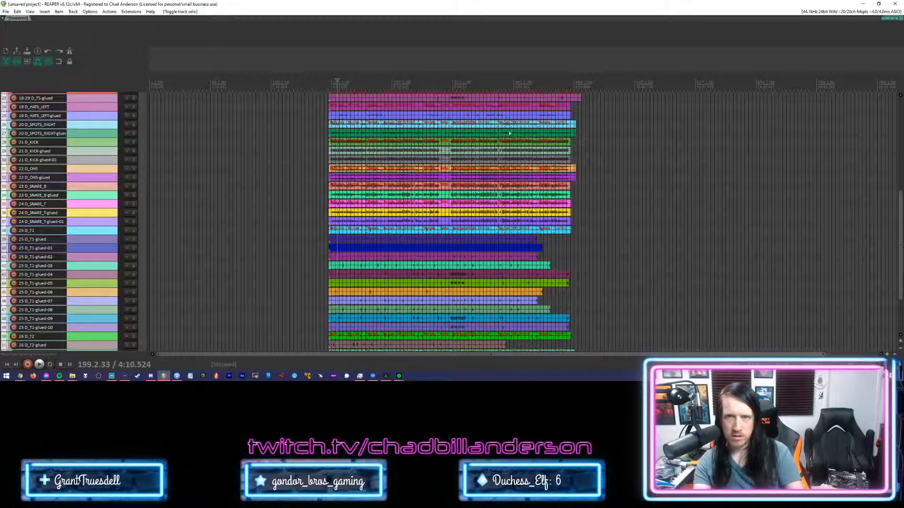
key("ctrl+a")
left_click_drag(509, 133, 225, 107)
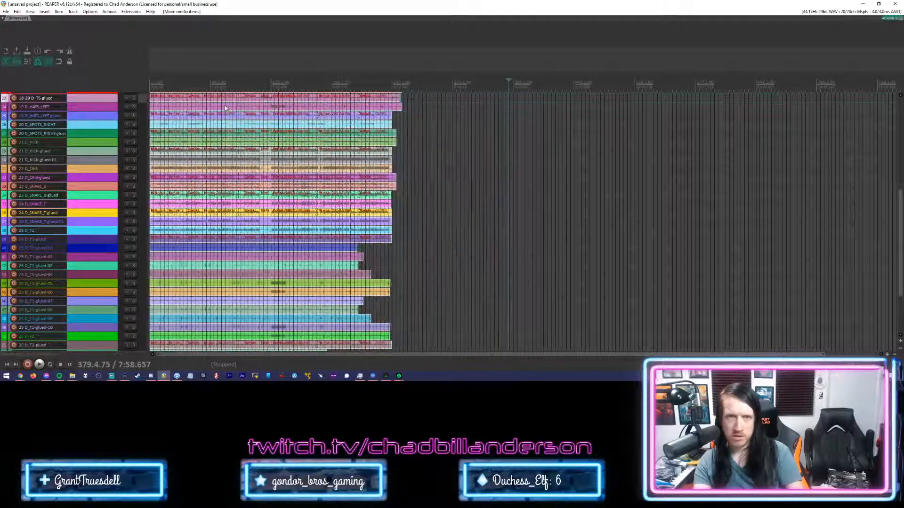
Examine the waveforms on the tom tracks, from the last D_T1 glued tracks through D_T5.
scroll(101, 264, "down", 3)
scroll(101, 265, "up", 3)
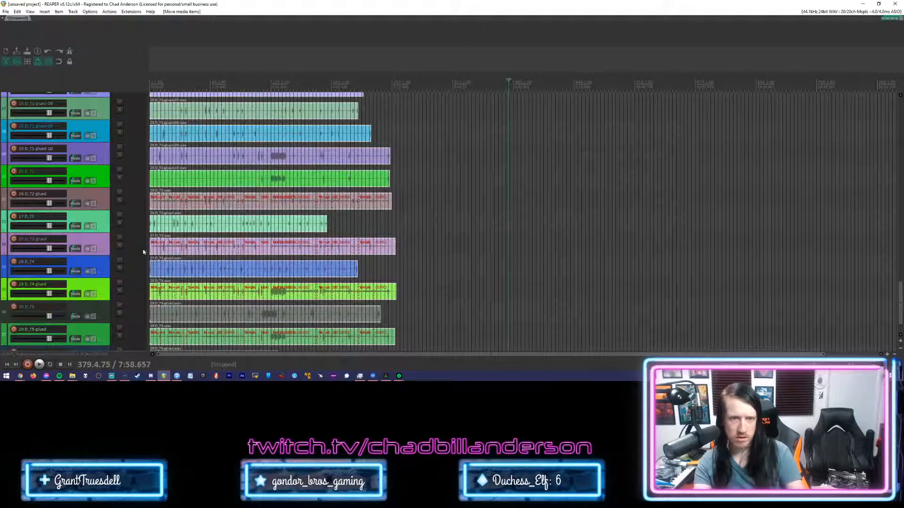
left_click(156, 247)
scroll(264, 272, "up", 5)
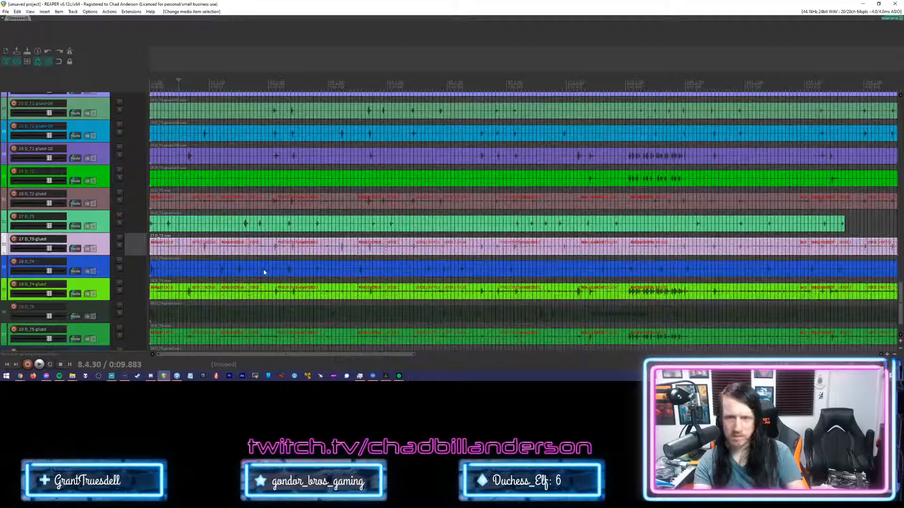
scroll(264, 272, "up", 3)
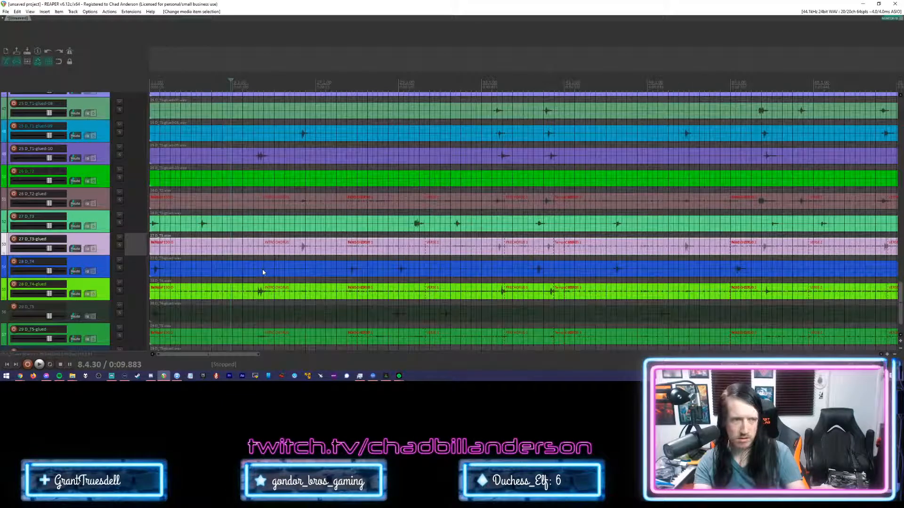
scroll(94, 272, "down", 2)
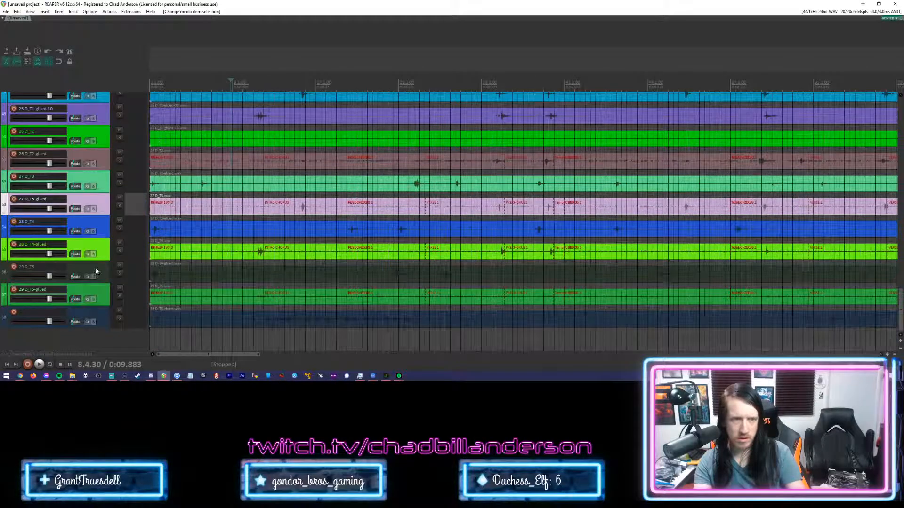
scroll(88, 240, "up", 2)
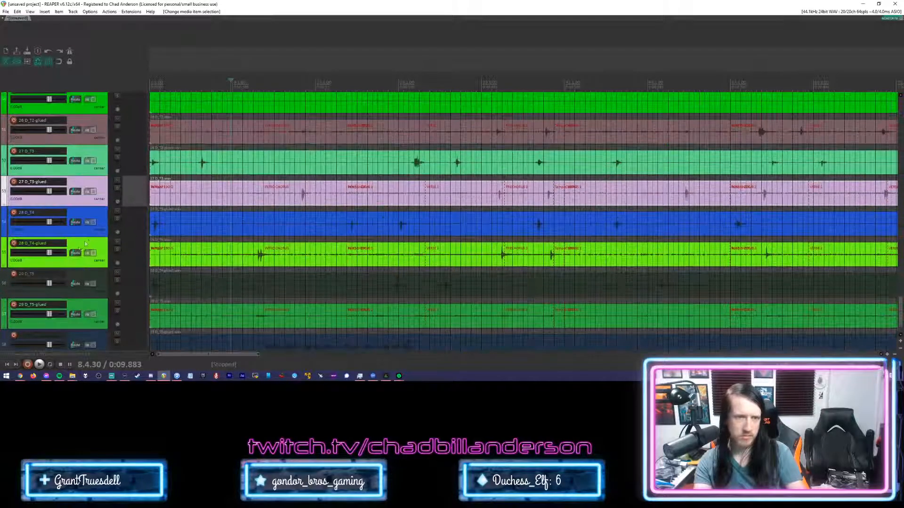
Unsolo all tracks in the project.
key("ctrl+alt+s")
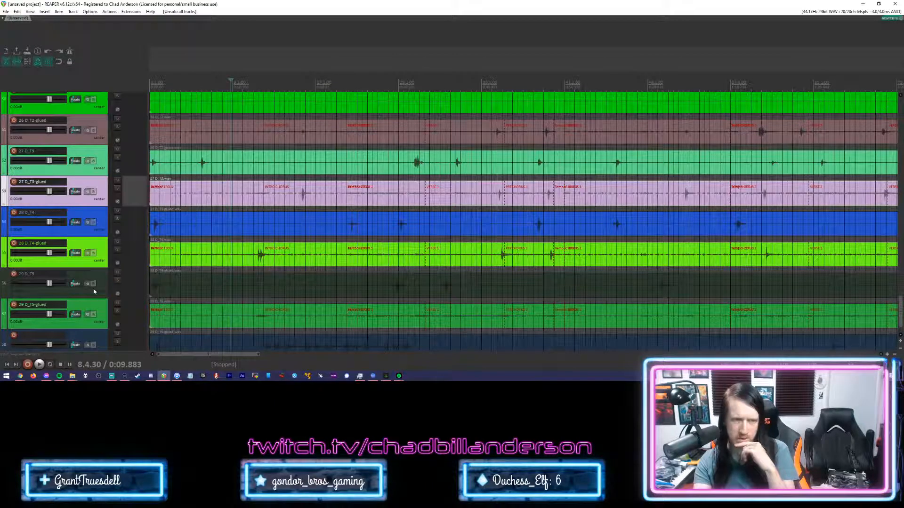
scroll(93, 291, "down", 1)
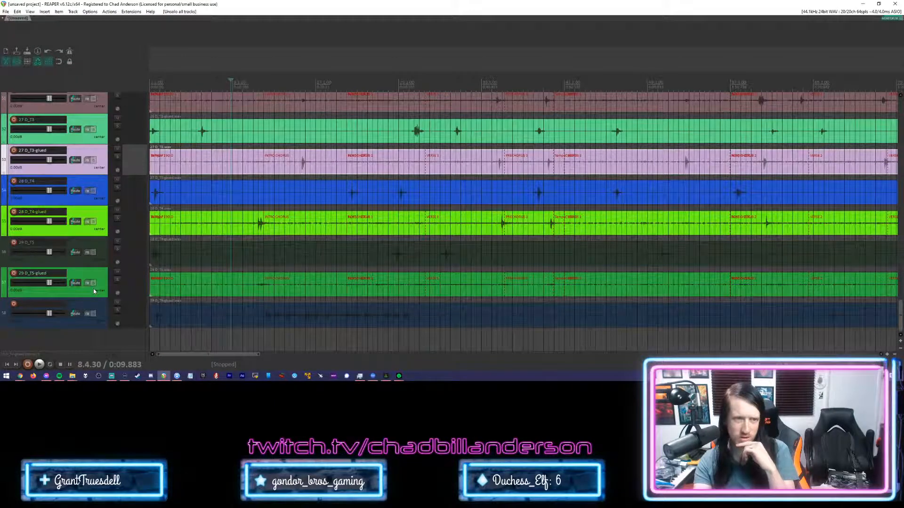
scroll(94, 292, "up", 1)
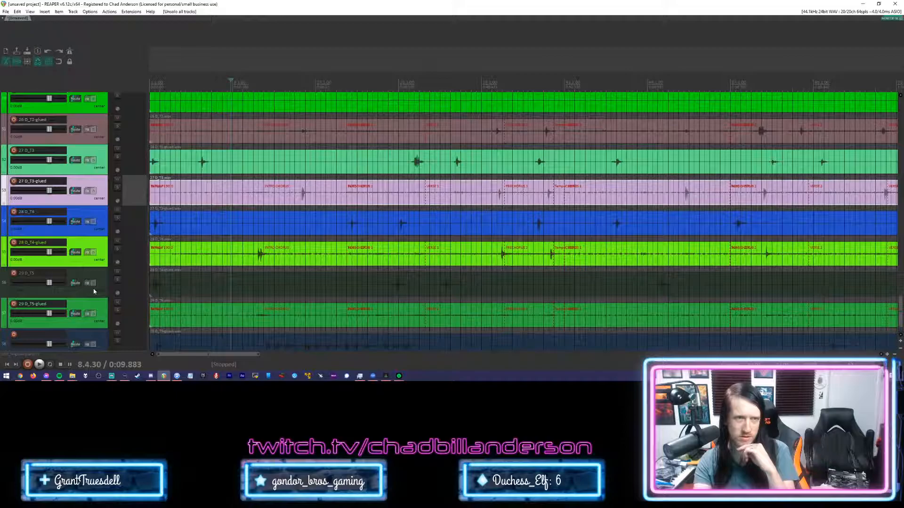
scroll(93, 291, "up", 2)
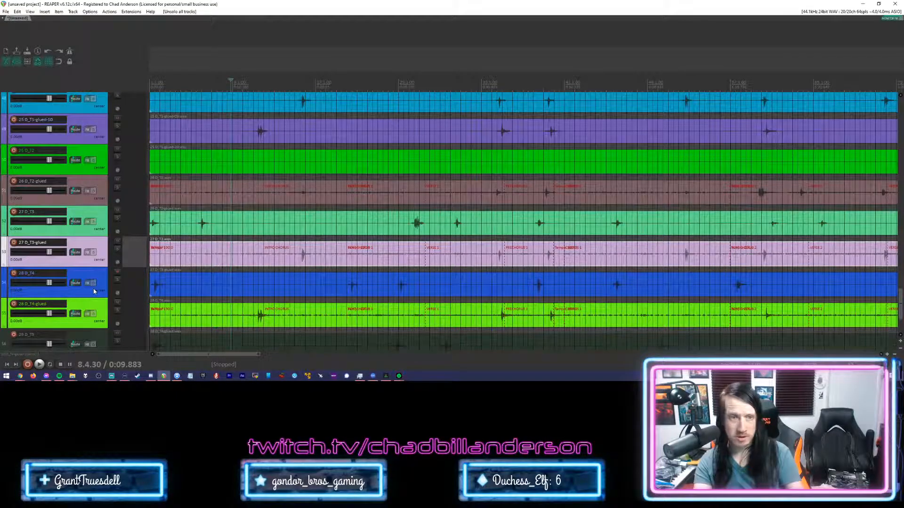
scroll(94, 291, "down", 3)
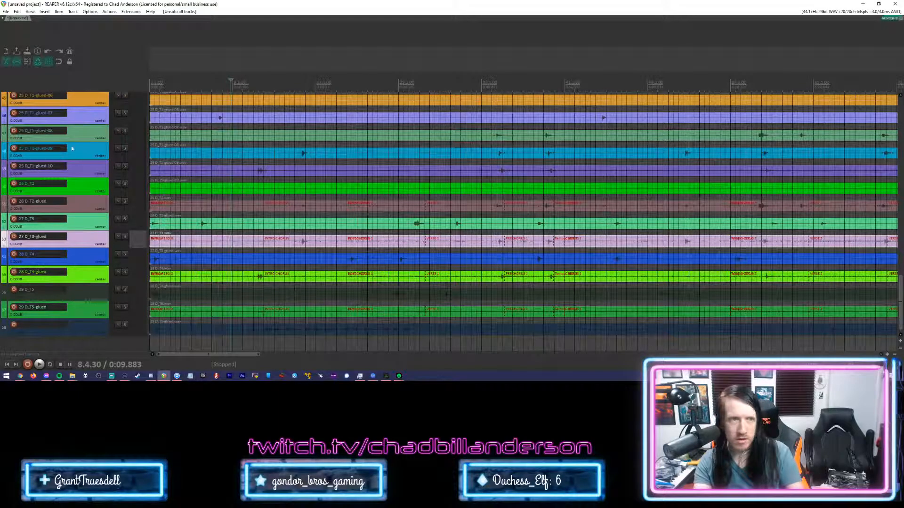
Play a short passage from just before the first pre-chorus to check which tom tracks sound.
left_click(83, 110)
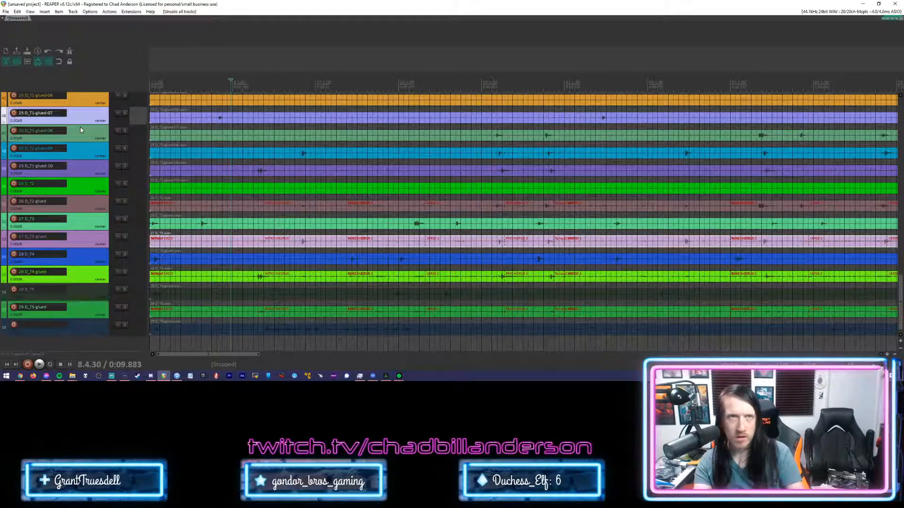
left_click(486, 85)
key("space")
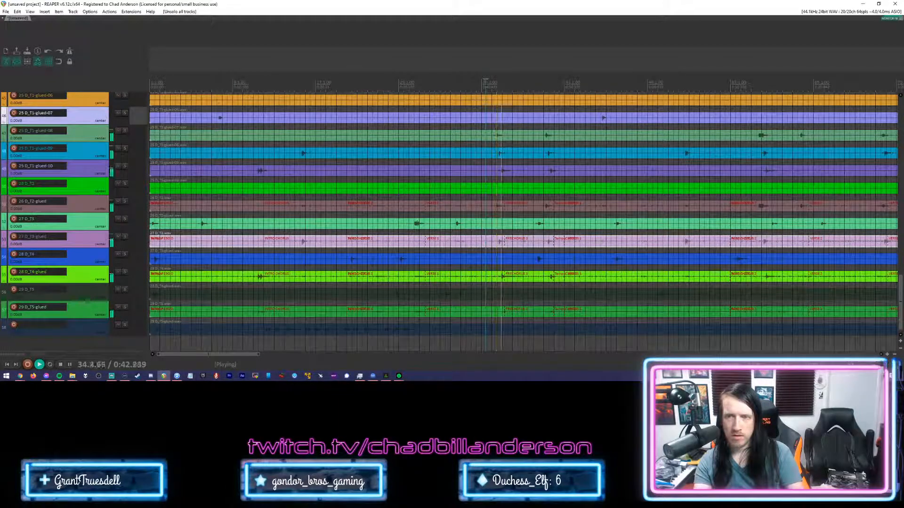
key("space")
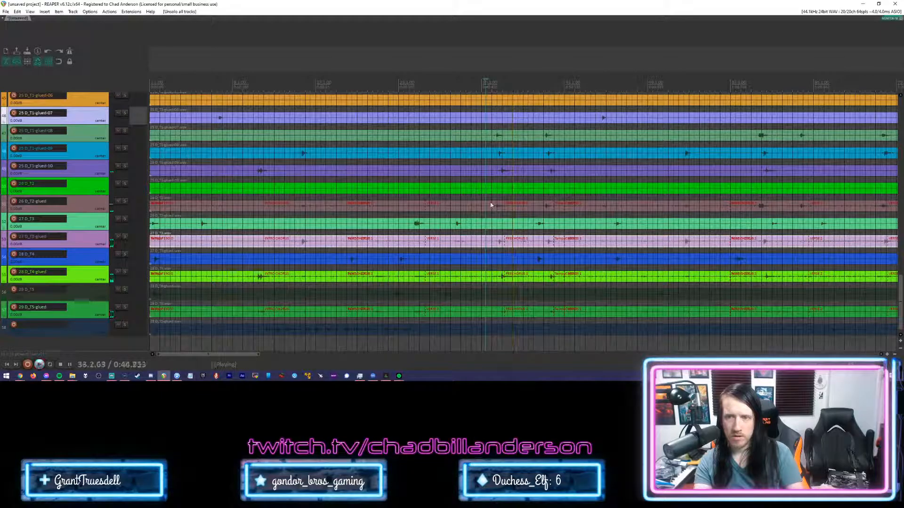
Move the 25 D_T1-glued-10 track directly above 28 D_T4-glued and compare the waveforms of their items.
left_click(500, 170)
left_click(465, 278, "ctrl")
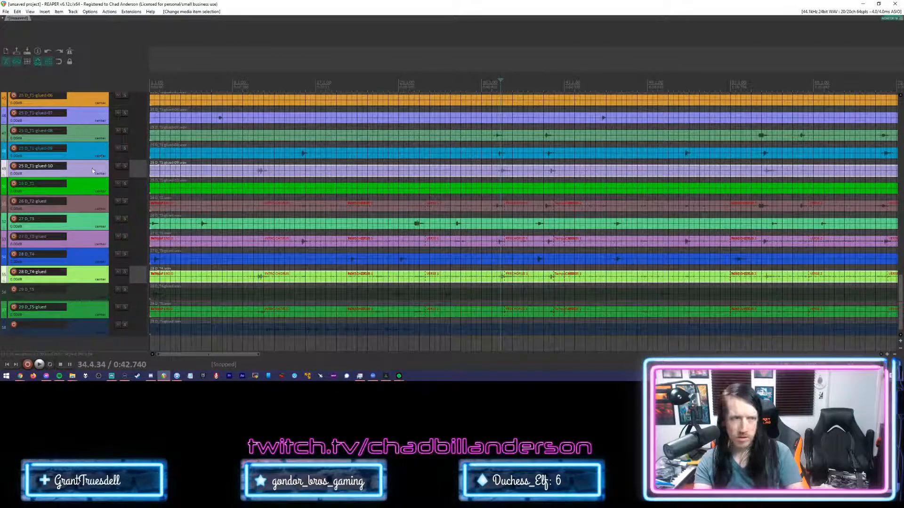
left_click_drag(88, 173, 49, 271)
scroll(600, 265, "up", 3)
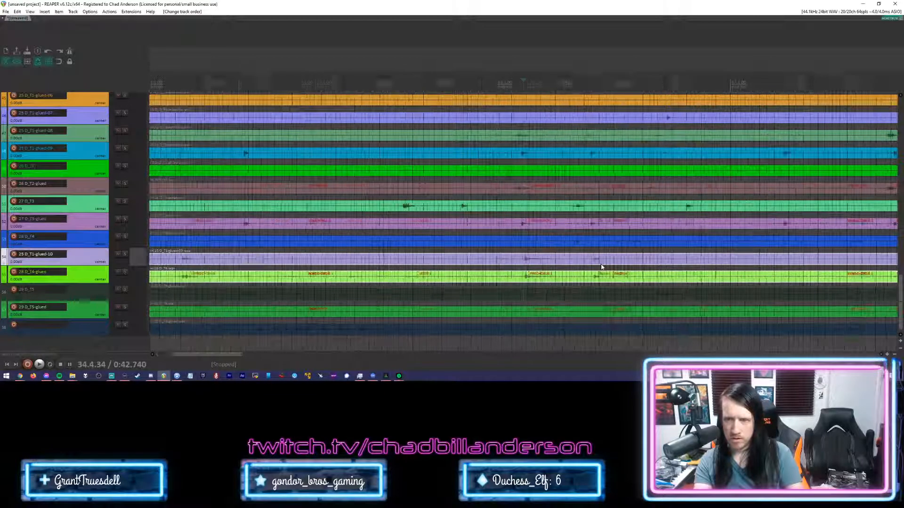
scroll(590, 268, "up", 3)
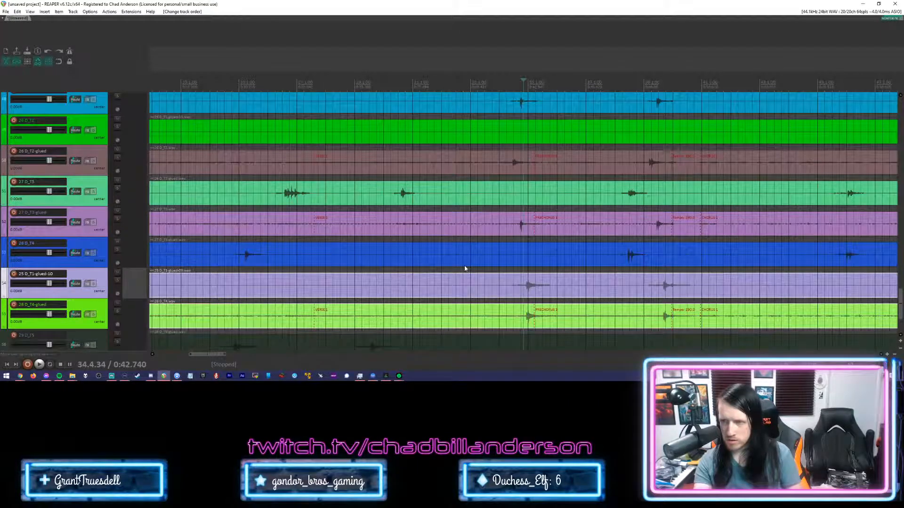
scroll(546, 288, "down", 2)
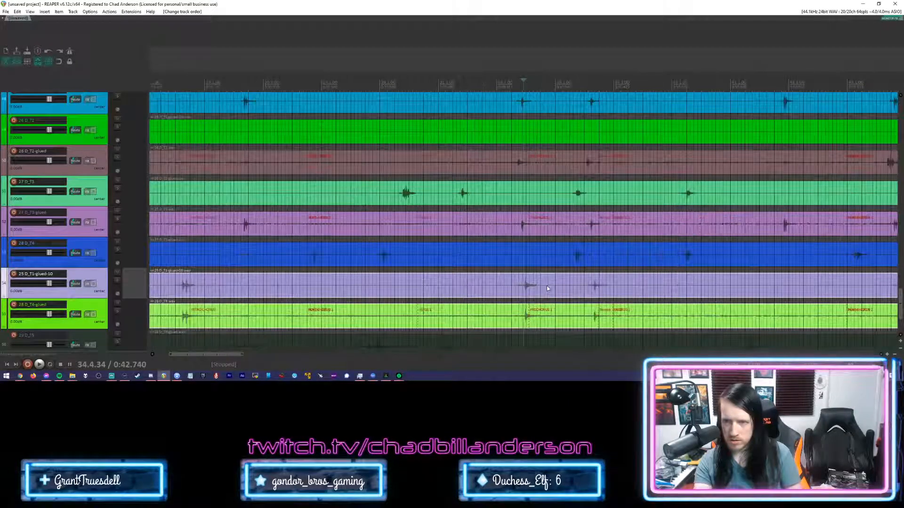
scroll(547, 287, "down", 2)
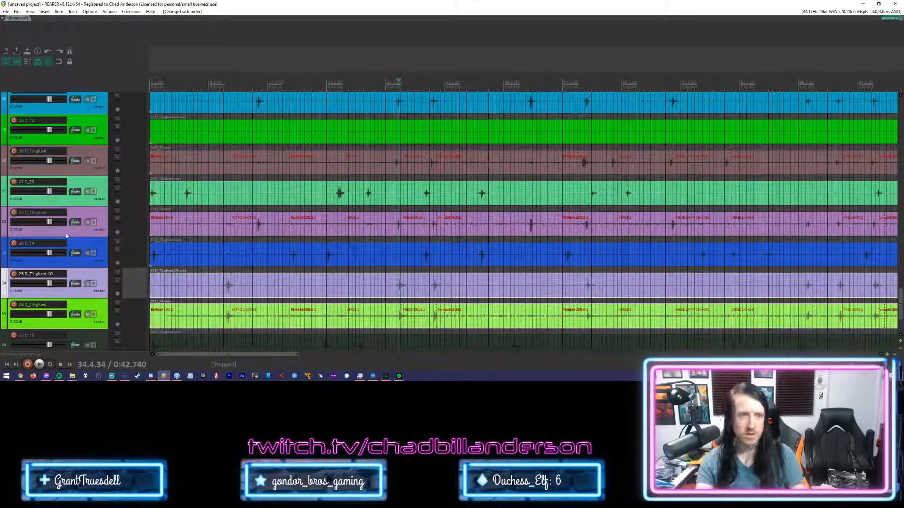
Review the order of the glued and original tracks from the toms back up to the guitars.
scroll(81, 233, "down", 5)
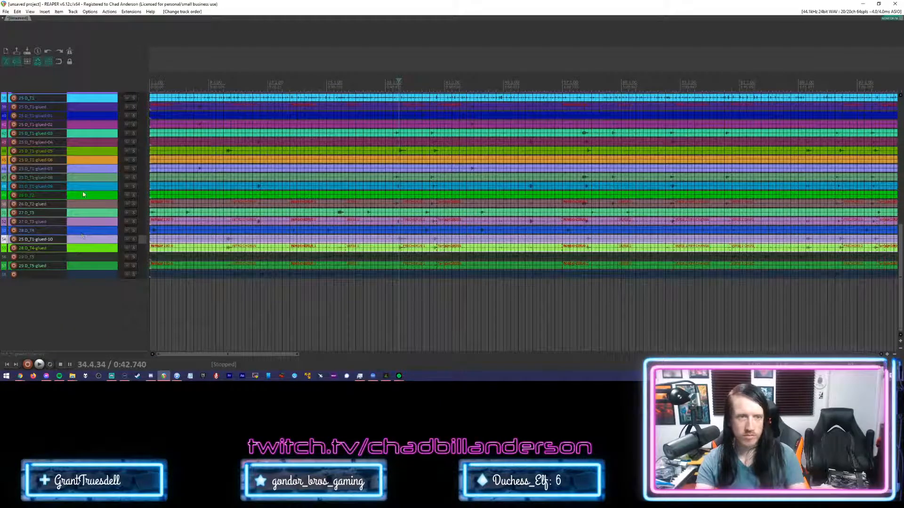
scroll(98, 211, "up", 5)
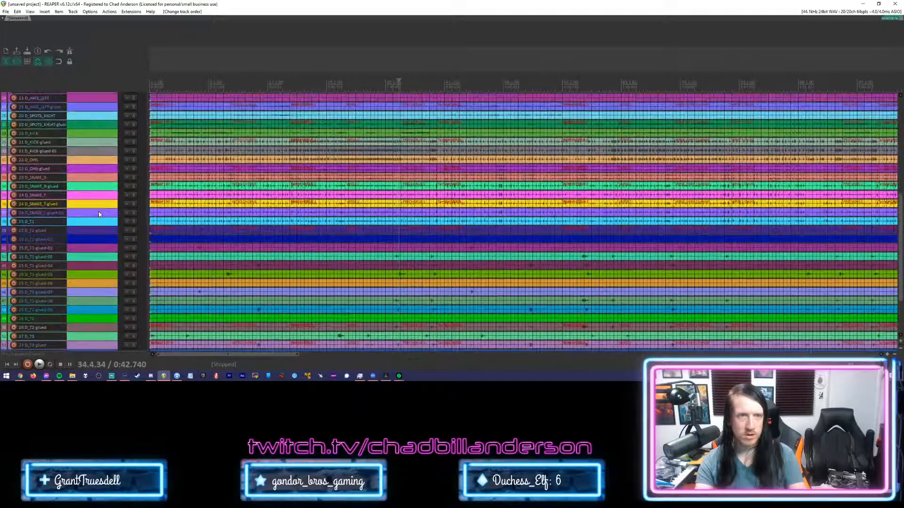
scroll(99, 214, "up", 2)
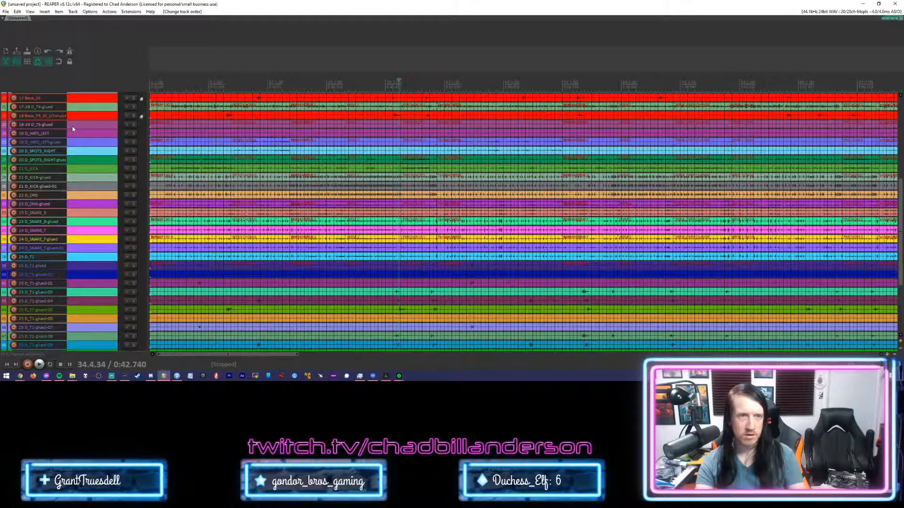
scroll(76, 141, "up", 3)
scroll(82, 147, "up", 3)
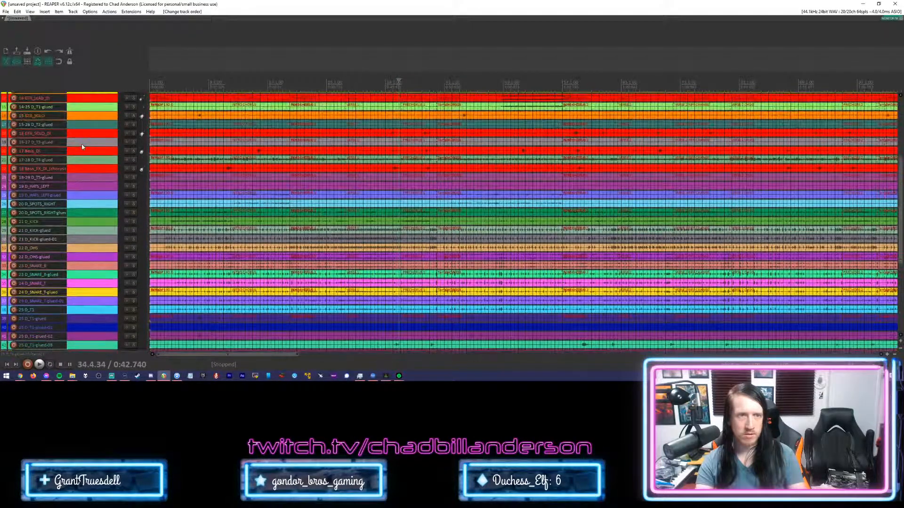
scroll(82, 147, "up", 8)
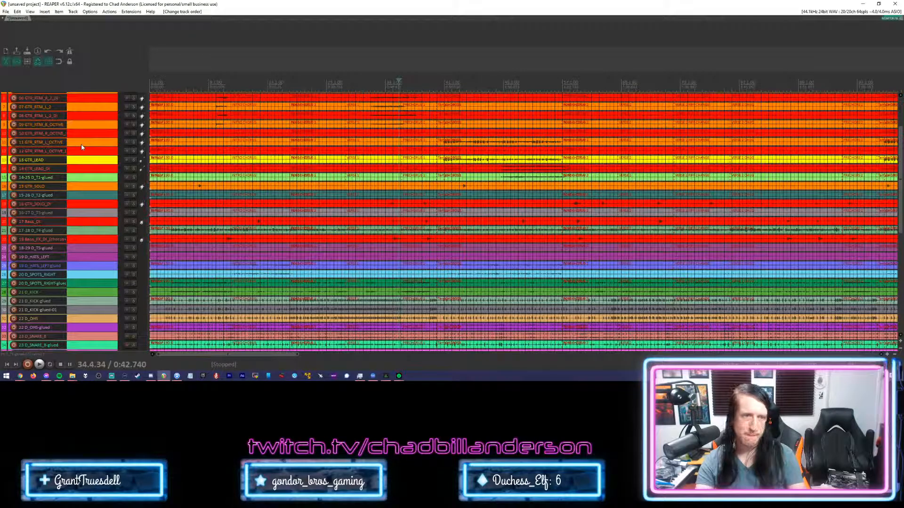
Enlarge the 15-26 D_T2-glued track and audition it soloed from about bar 130, ending with the solo off.
left_click(74, 179)
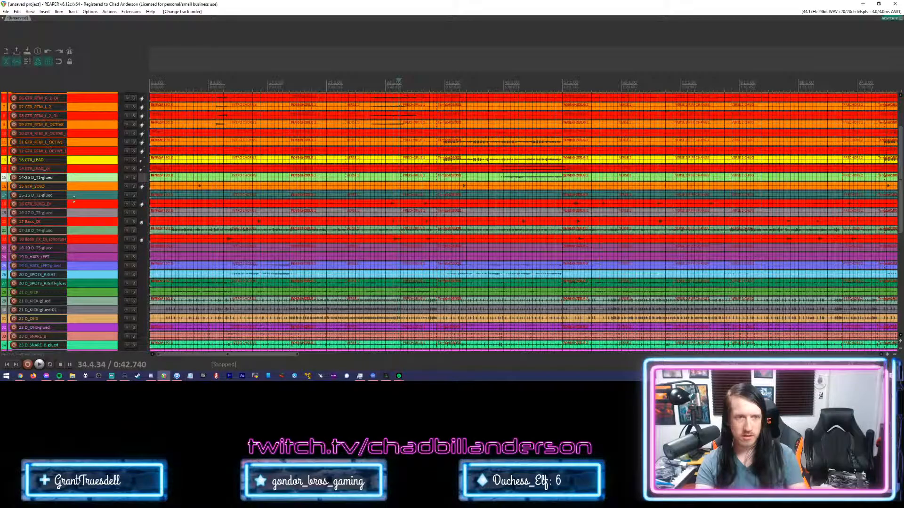
double_click(74, 197)
scroll(383, 201, "down", 3)
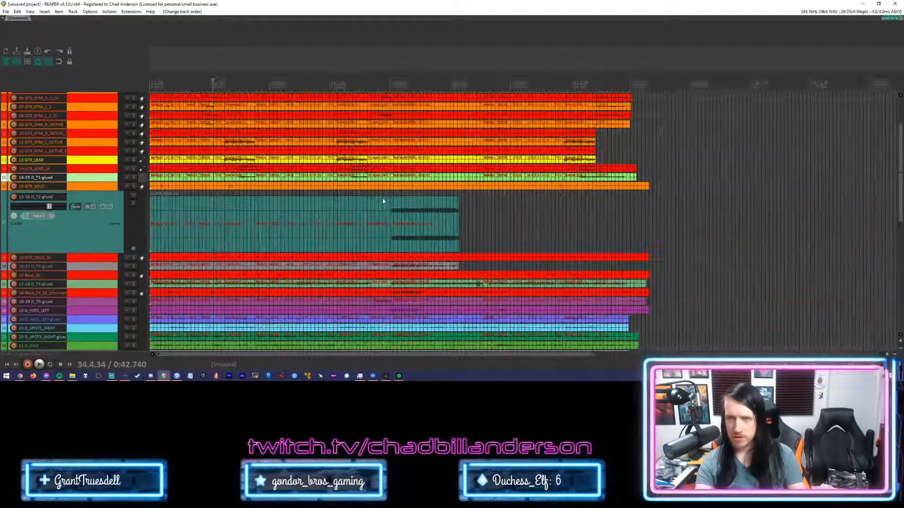
left_click(383, 201)
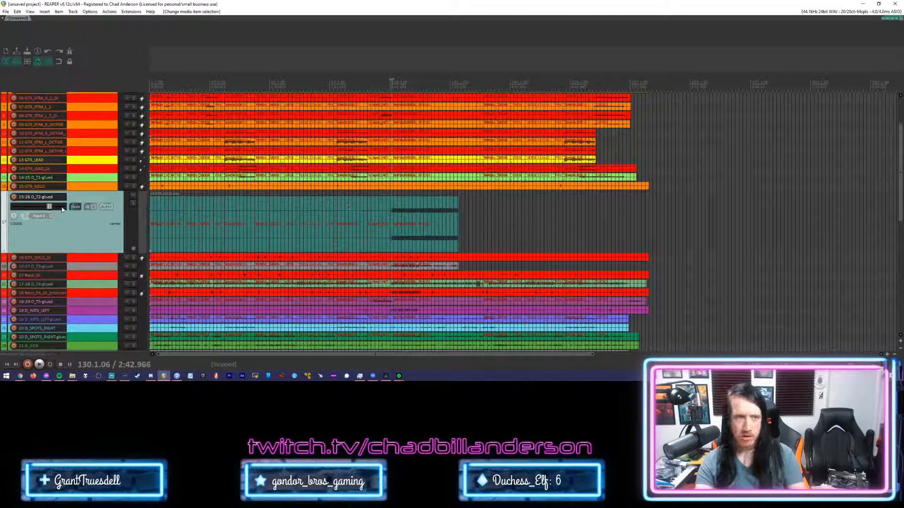
left_click(133, 204)
key("space")
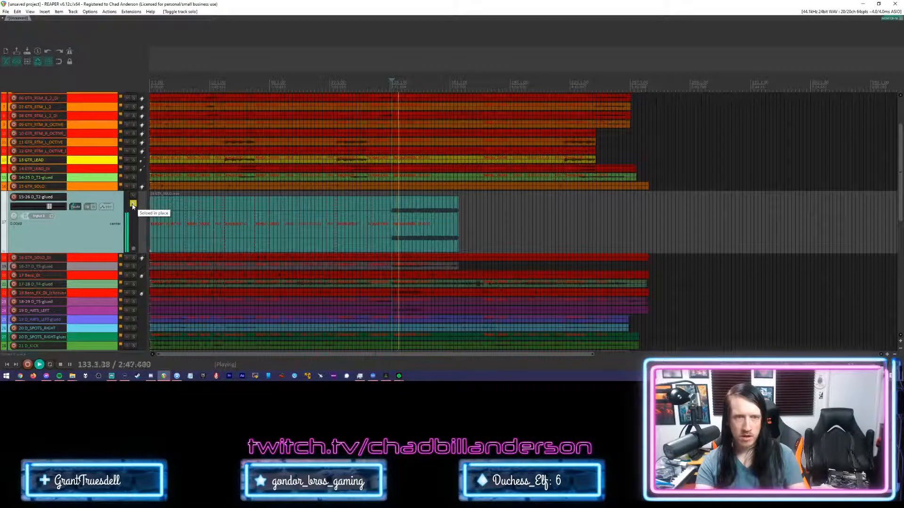
key("space")
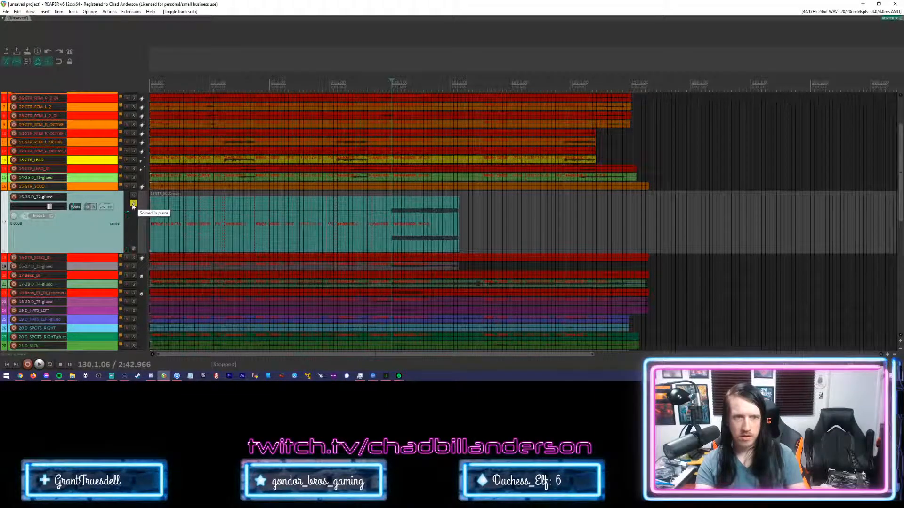
left_click(133, 204)
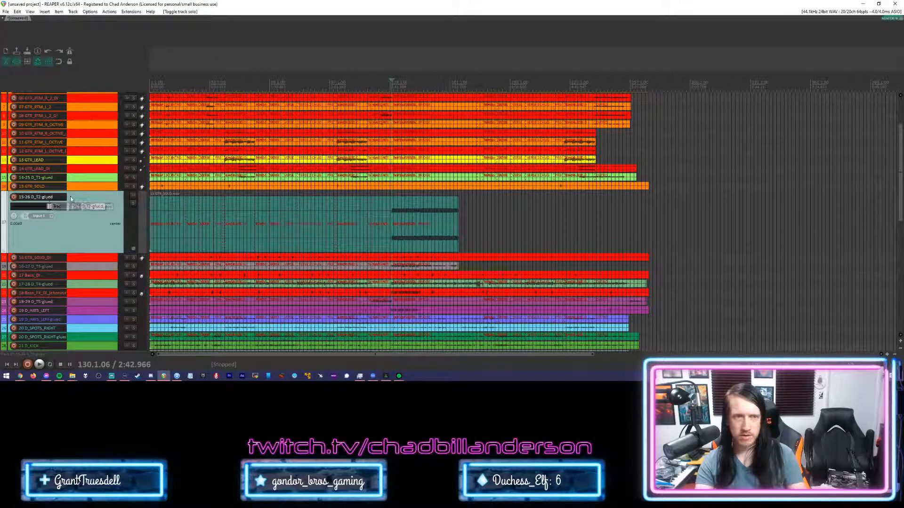
Move all media items in the project up by one track, with every item starting at the project's beginning.
scroll(85, 197, "up", 3)
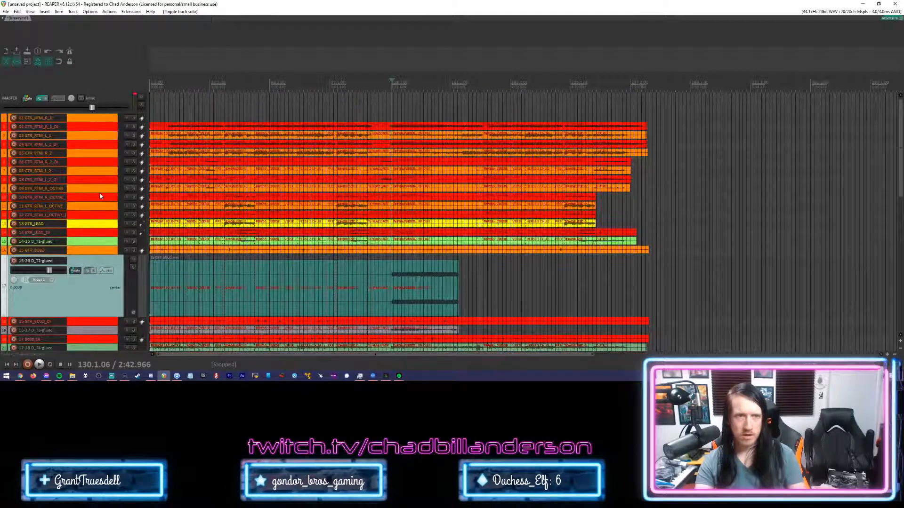
left_click(100, 196)
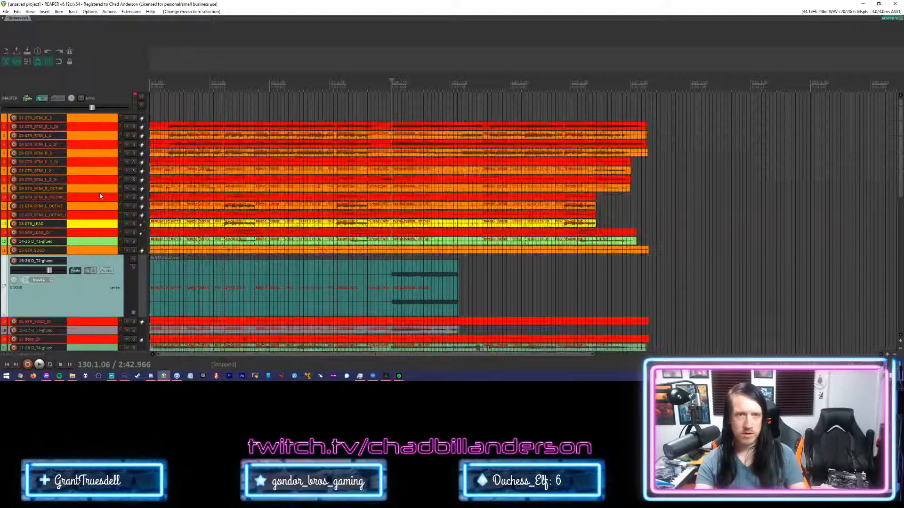
key("ctrl+a")
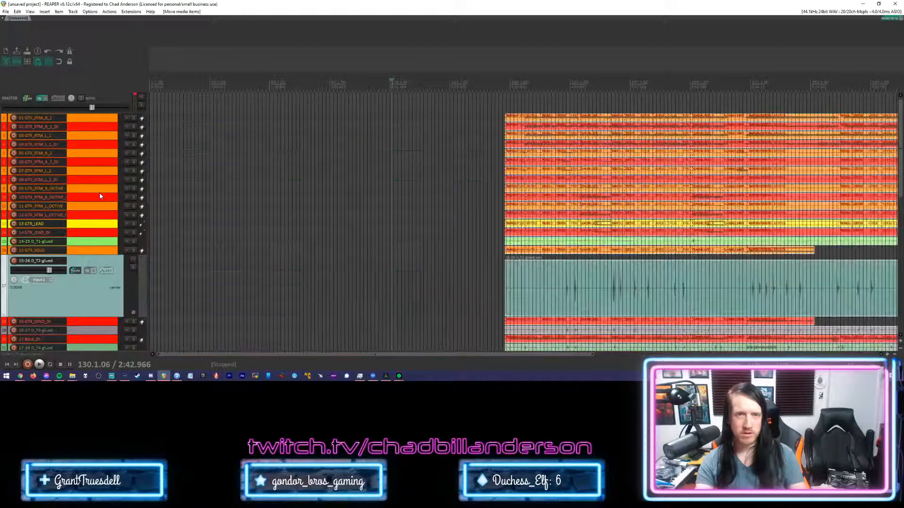
left_click_drag(557, 125, 159, 123)
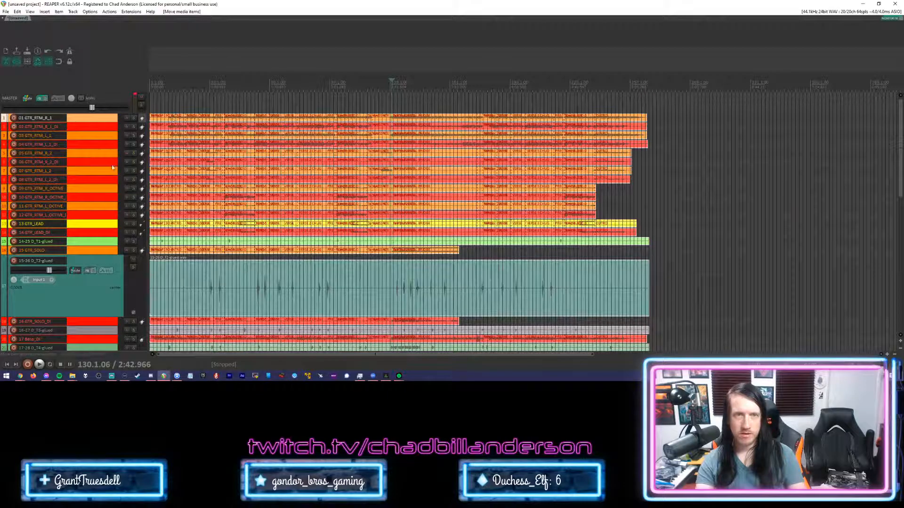
Return the 15-26 D_T2-glued track to minimal height and move it directly below the 16 GTR_SOLO_DI track.
scroll(108, 182, "down", 3)
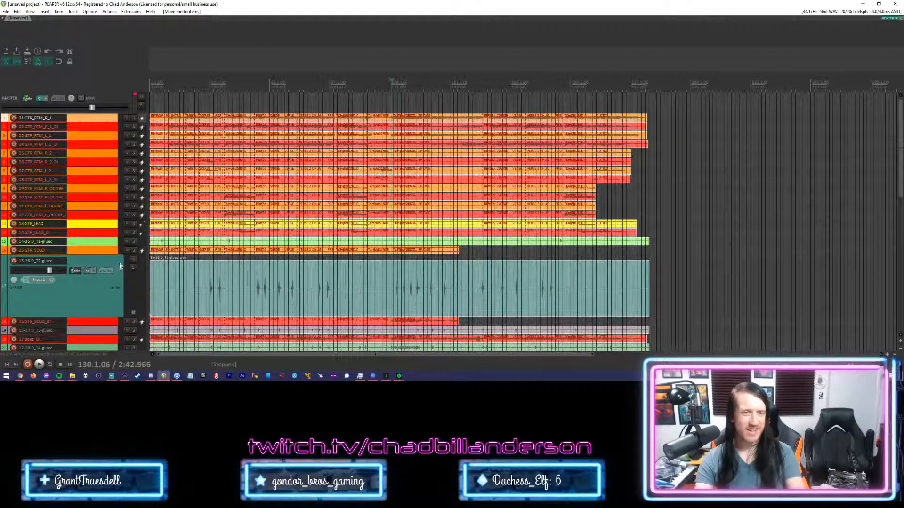
left_click(96, 251)
mouse_move(95, 254)
left_mouse_down()
mouse_move(95, 304)
mouse_move(95, 254)
left_mouse_up()
left_click(83, 291)
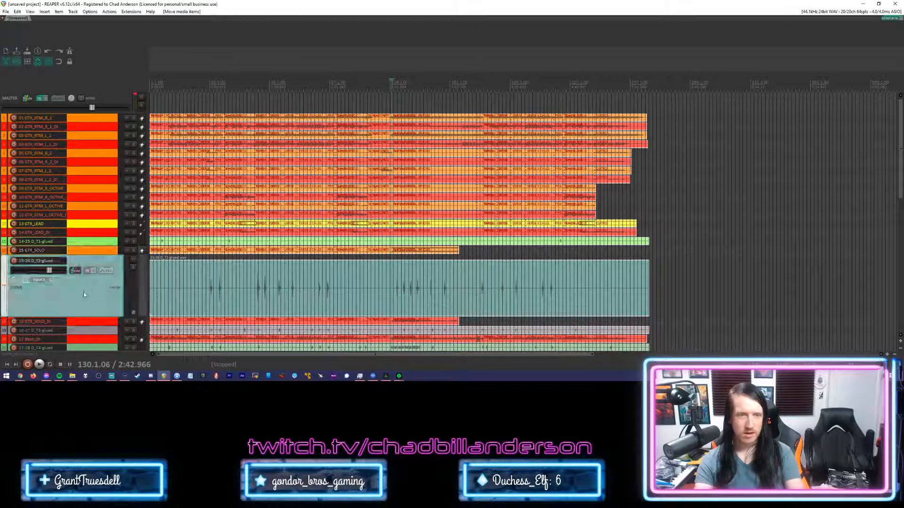
key("grave")
scroll(84, 292, "down", 3)
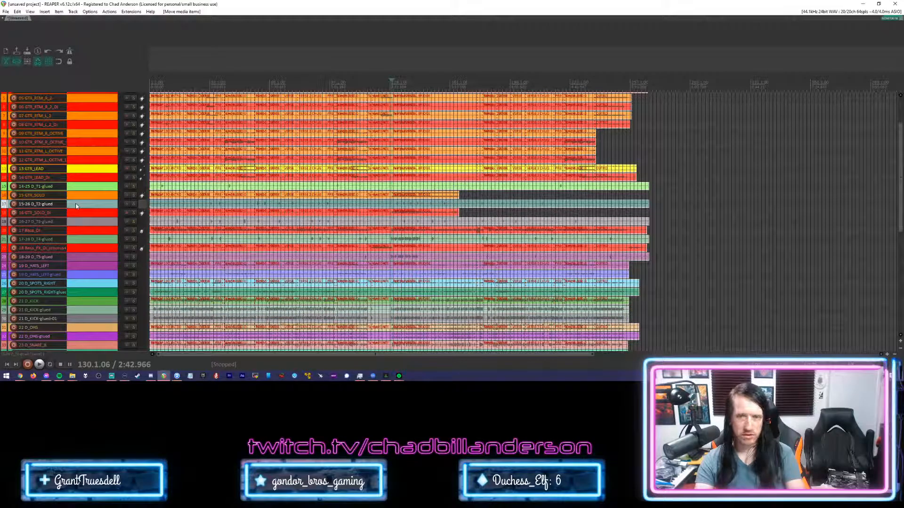
left_click_drag(75, 205, 73, 216)
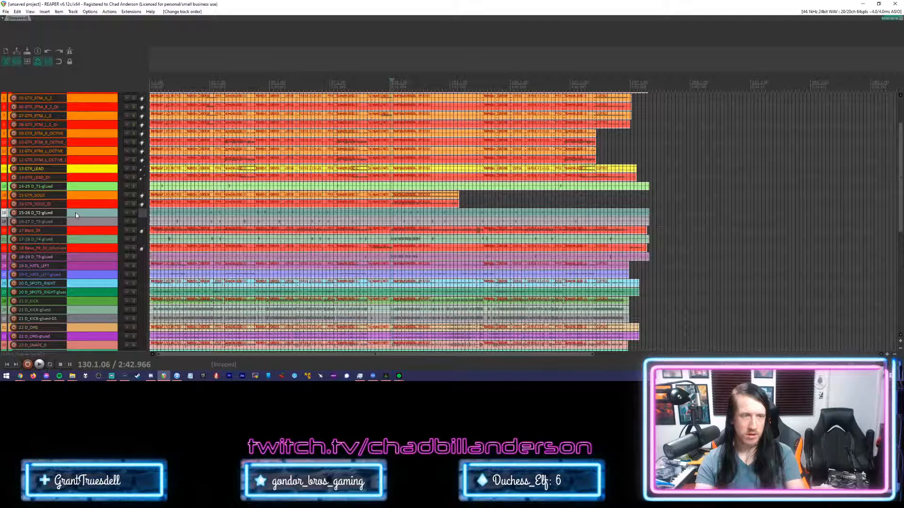
Add the 16-27 D_T3-glued, 18-29 D_T5-glued, hats, spots, kick and overhead tracks to the track selection.
left_click(75, 221, "shift")
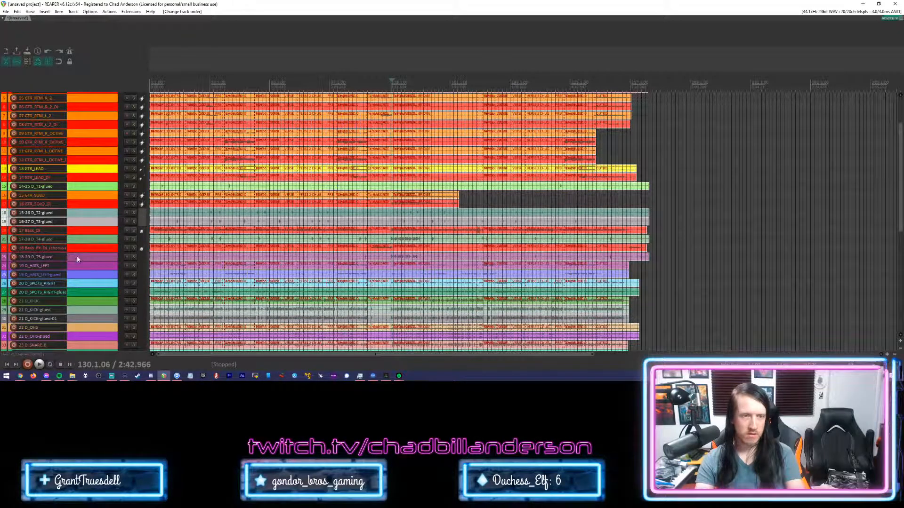
left_click(78, 258, "ctrl")
left_click(72, 269, "ctrl")
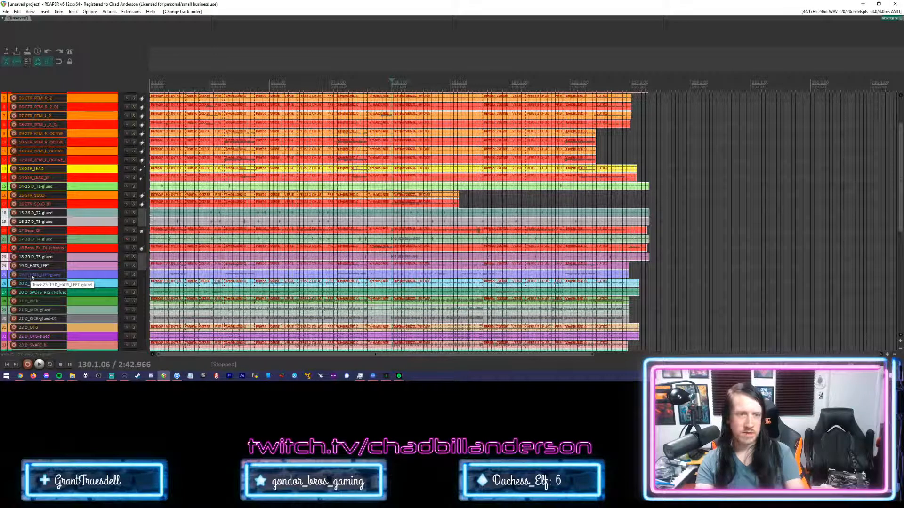
left_click(43, 293, "ctrl")
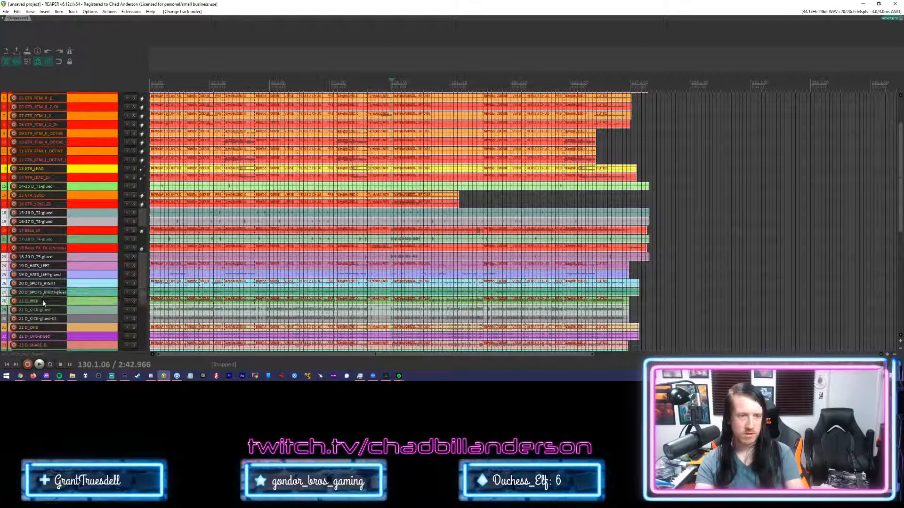
left_click(43, 302, "ctrl")
left_click(45, 310, "ctrl")
left_click(47, 319, "ctrl")
left_click(49, 328, "ctrl")
left_click(53, 335, "ctrl")
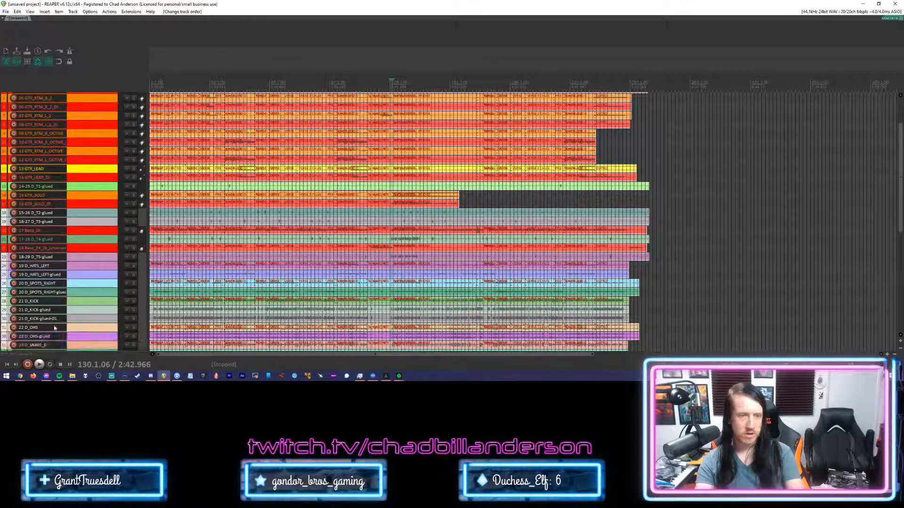
Extend the track selection with the 23 D_SNARE_B and 24 D_SNARE_T tracks, including their glued versions.
scroll(53, 334, "down", 2)
left_click(47, 320, "ctrl")
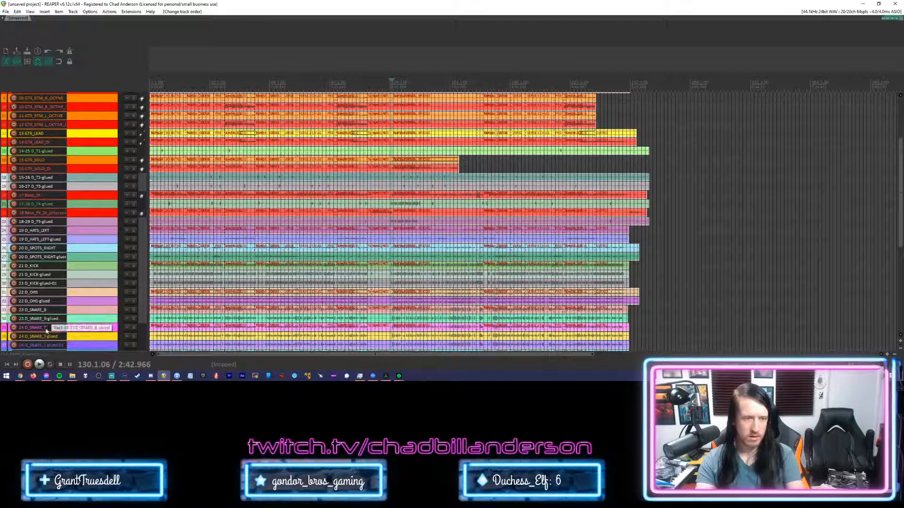
left_click(46, 328, "ctrl")
left_click(48, 337, "ctrl")
left_click(50, 345, "ctrl")
scroll(51, 330, "down", 3)
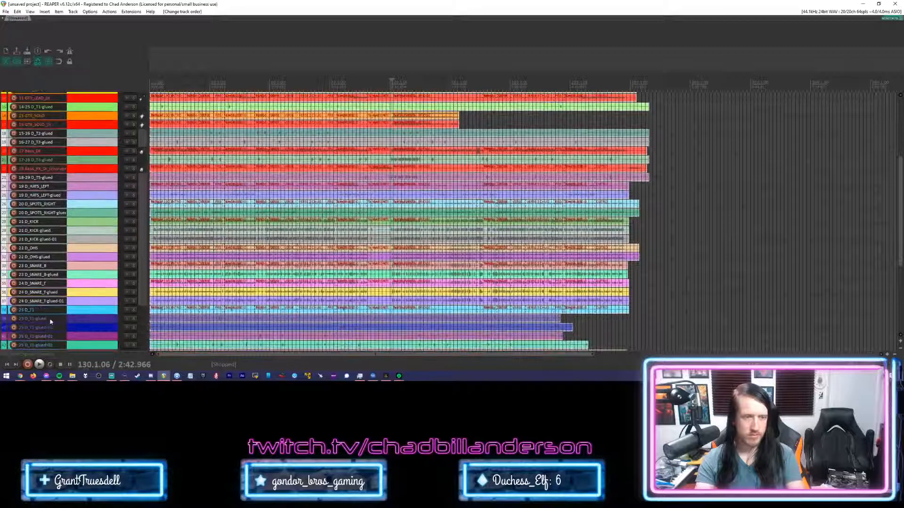
Extend the track selection through the first tom's glued versions, from 25 D_T1-glued to 25 D_T1-glued-09.
left_click(50, 320, "ctrl")
left_click(47, 330, "ctrl")
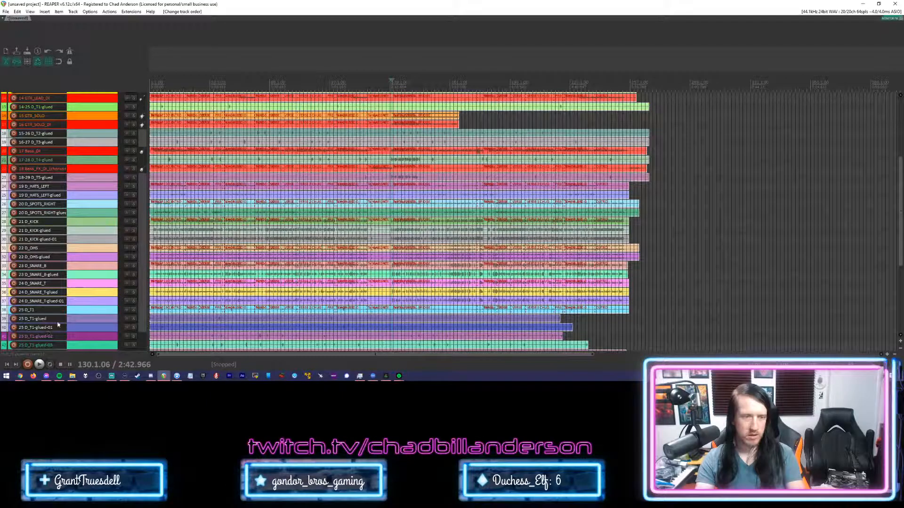
scroll(58, 325, "down", 4)
left_click(79, 276, "ctrl")
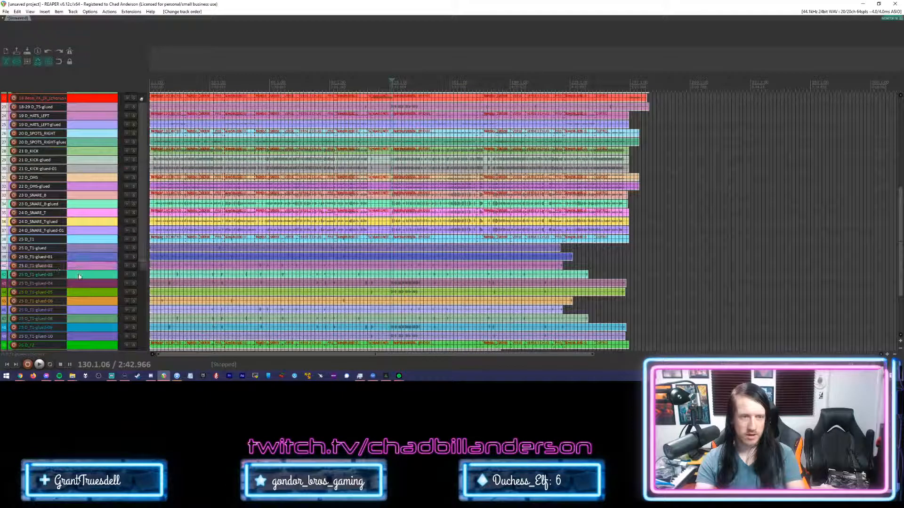
left_click(80, 284, "ctrl")
left_click(85, 292, "ctrl")
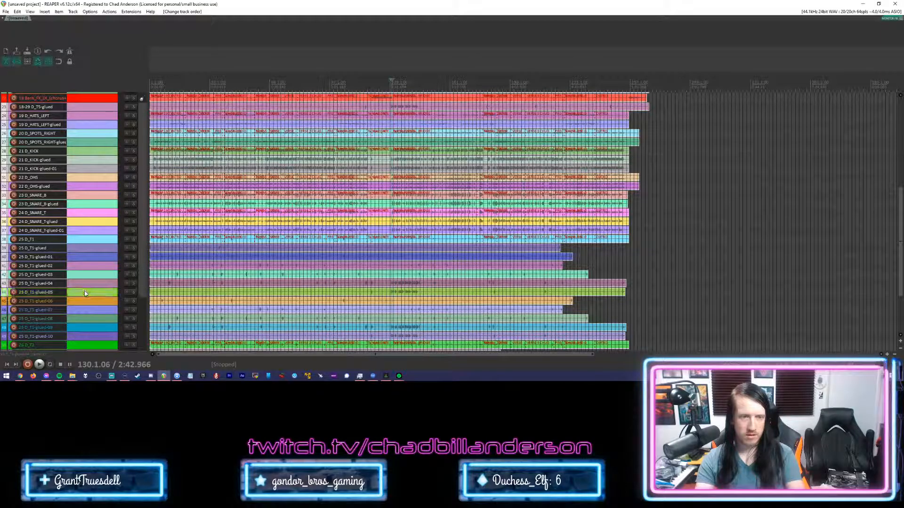
left_click(83, 301, "ctrl")
left_click(81, 309, "ctrl")
left_click(80, 320, "ctrl")
left_click(83, 328, "ctrl")
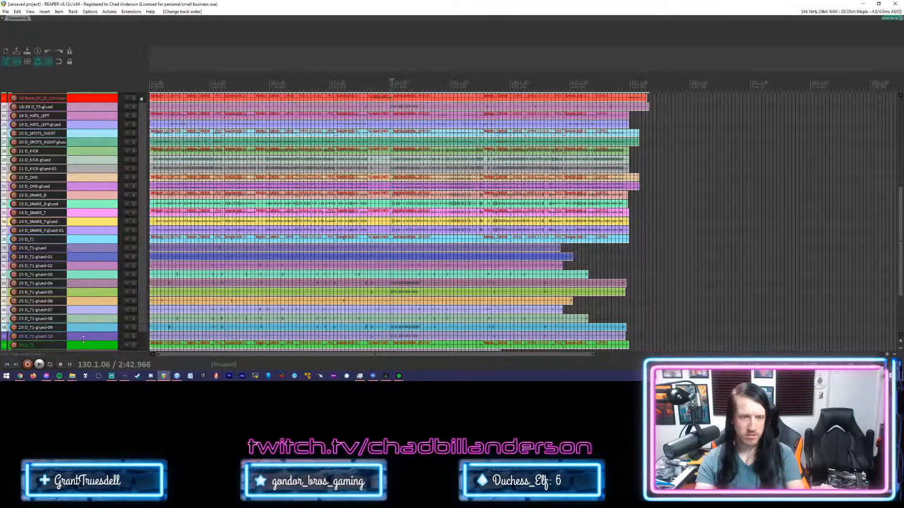
Extend the selection with 25 D_T1-glued-10 and the D_T2, D_T3, D_T4 and D_T5 tracks down to 29 D_T5-glued.
scroll(88, 322, "down", 3)
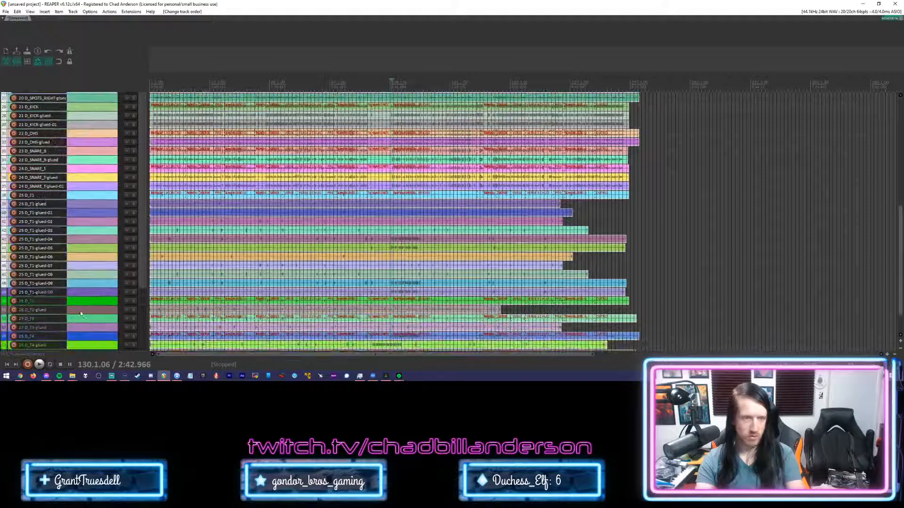
left_click(80, 310, "ctrl")
left_click(84, 293, "ctrl")
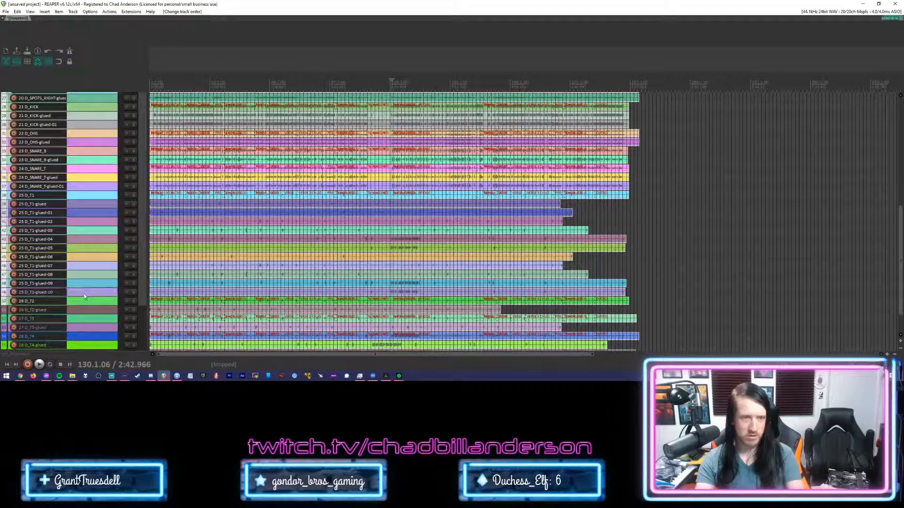
left_click(83, 301, "ctrl")
left_click(82, 309, "ctrl")
left_click(80, 318, "ctrl")
left_click(80, 328, "ctrl")
left_click(81, 336, "ctrl")
left_click(82, 346, "ctrl")
scroll(90, 307, "down", 3)
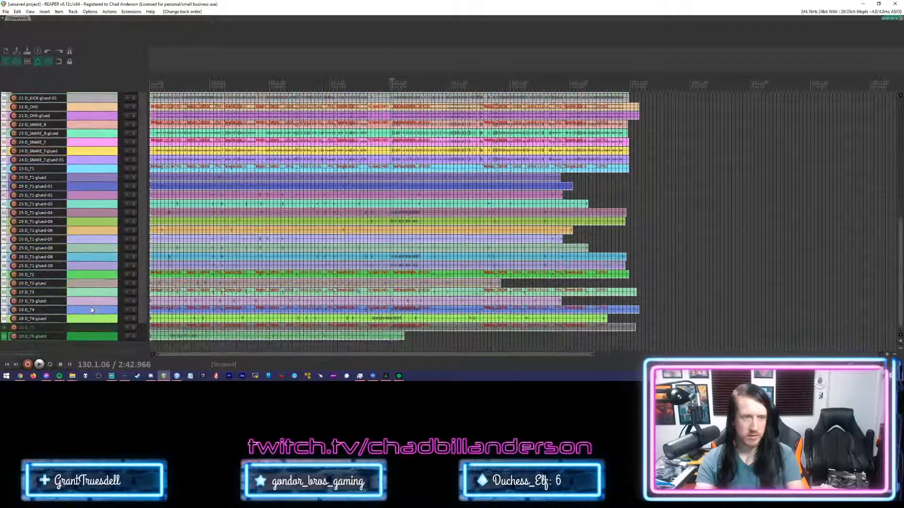
left_click(86, 316, "ctrl")
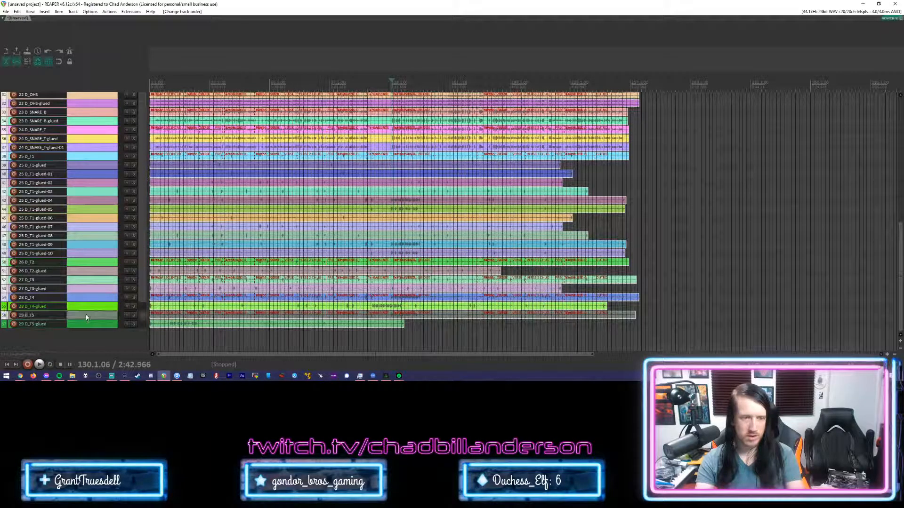
left_click(86, 325, "ctrl")
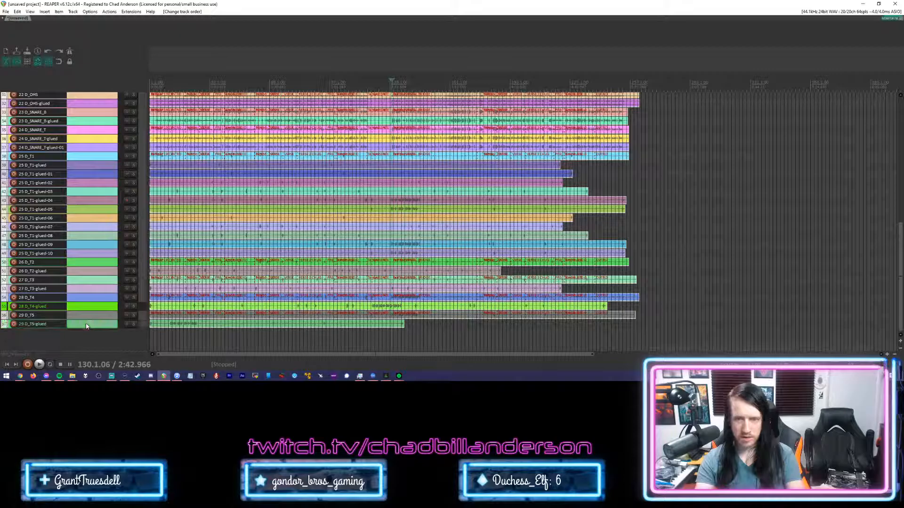
Move the selected drum tracks to the start of the track list, above the guitar tracks.
scroll(111, 180, "up", 4)
scroll(108, 201, "up", 6)
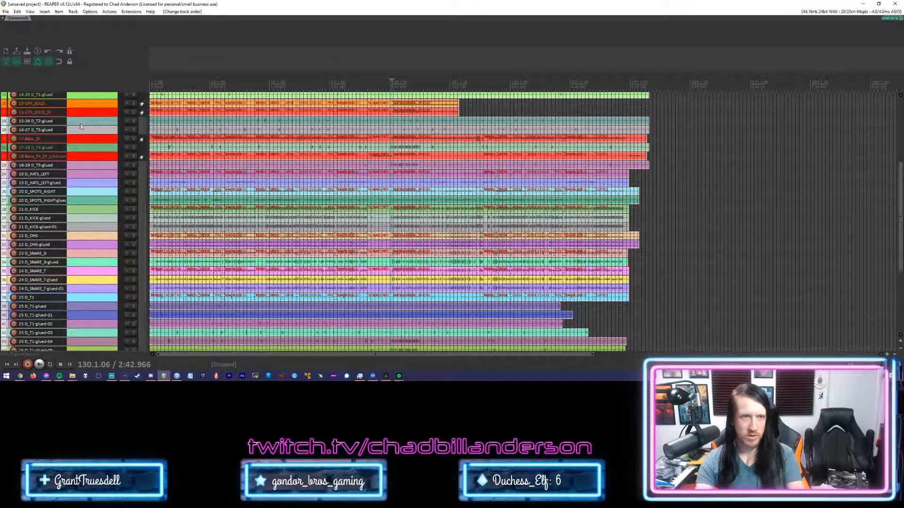
scroll(78, 141, "up", 5)
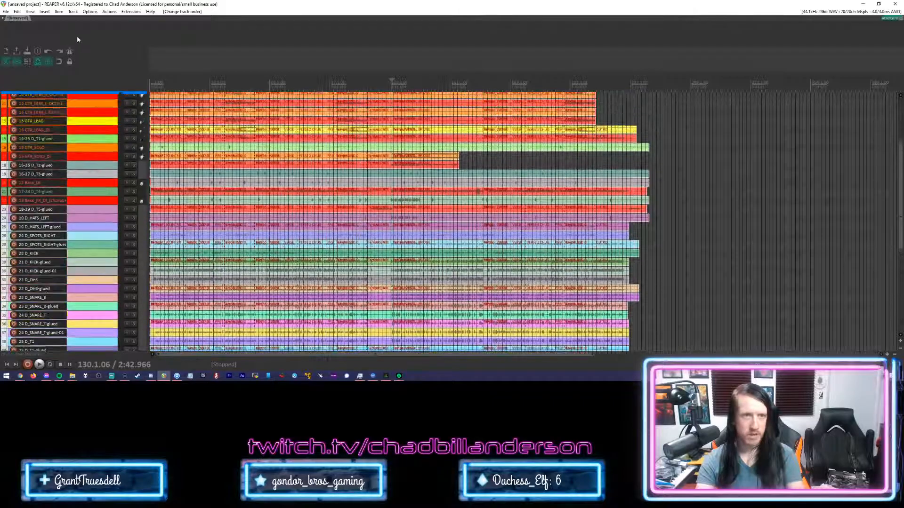
left_click_drag(77, 38, 57, 81)
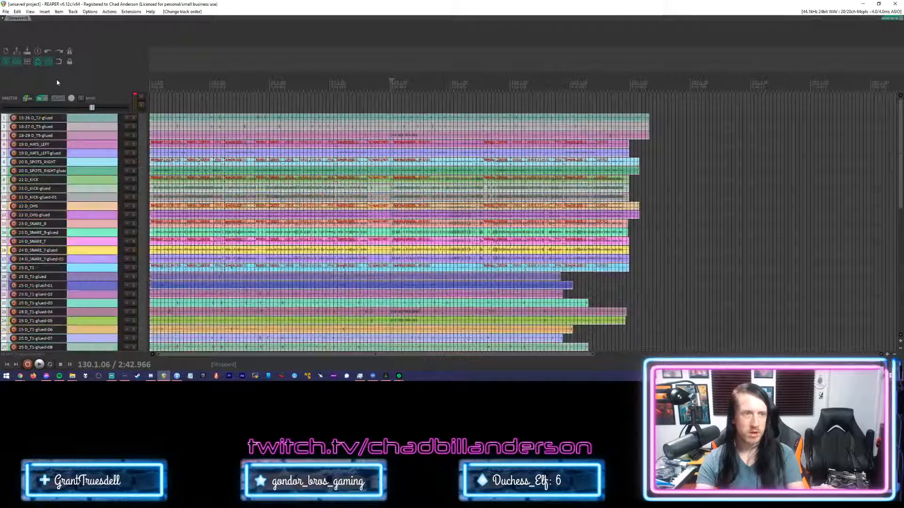
Insert a new track above 15-26 D_T2-glued as the first track and name it Drums.
left_click(86, 117)
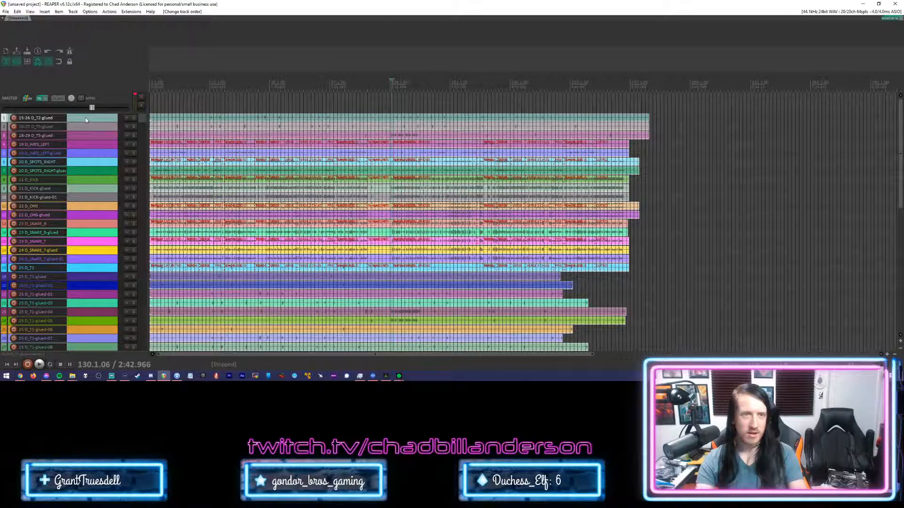
key("ctrl+t")
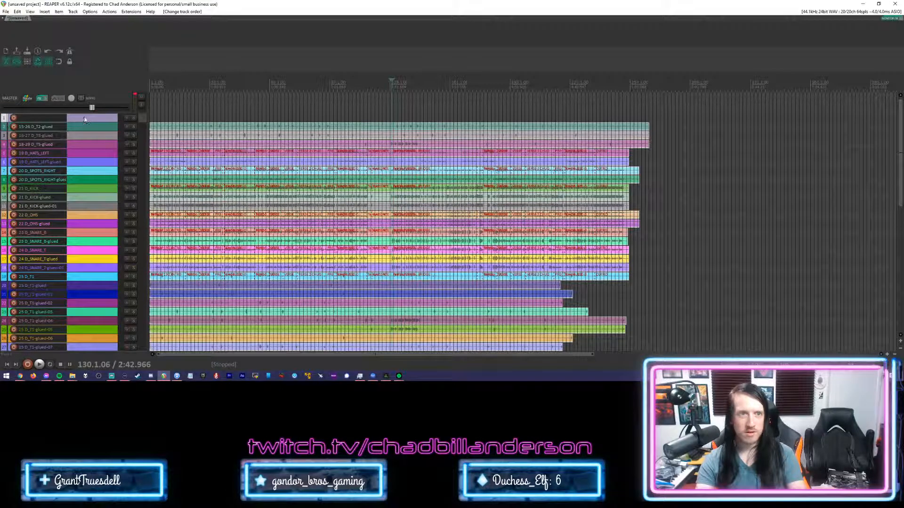
double_click(44, 119)
type("Drums")
key("Return")
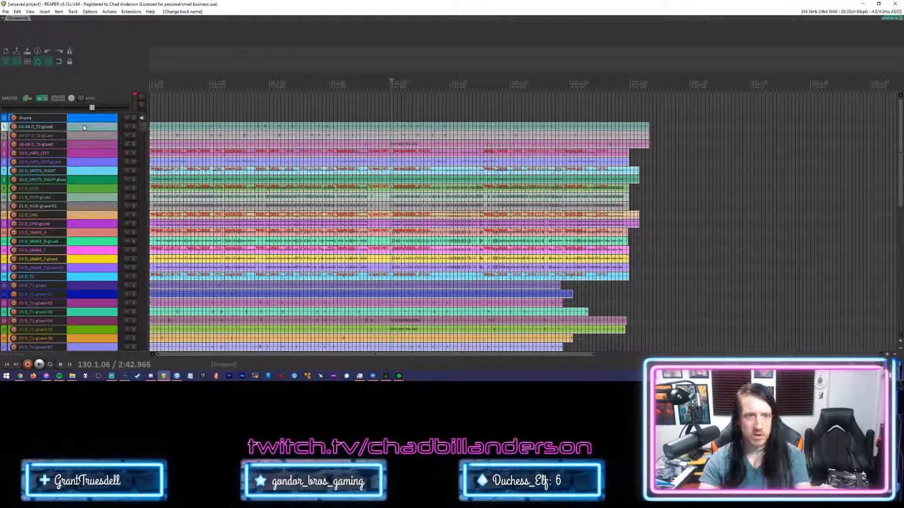
Select every drum track from 15-26 D_T2-glued through 29 D_T5-glued and nest them inside the Drums track.
scroll(98, 210, "down", 3)
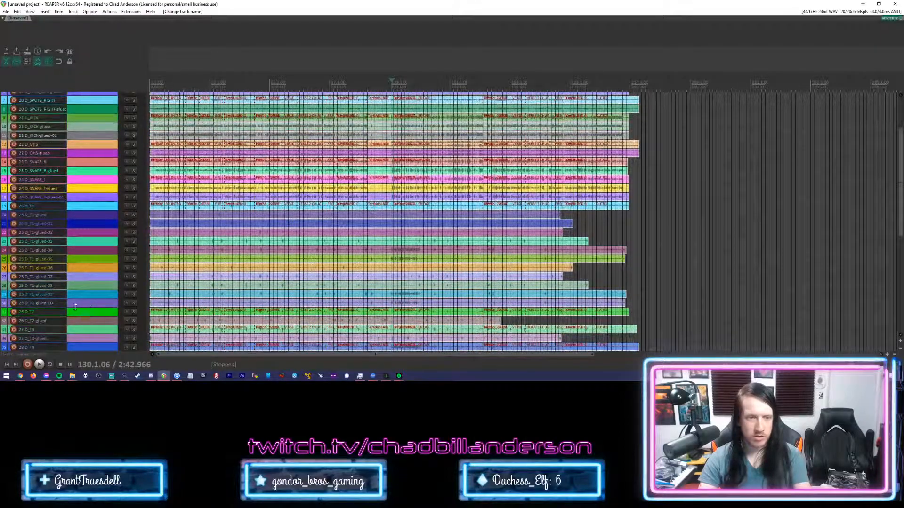
scroll(80, 331, "down", 1)
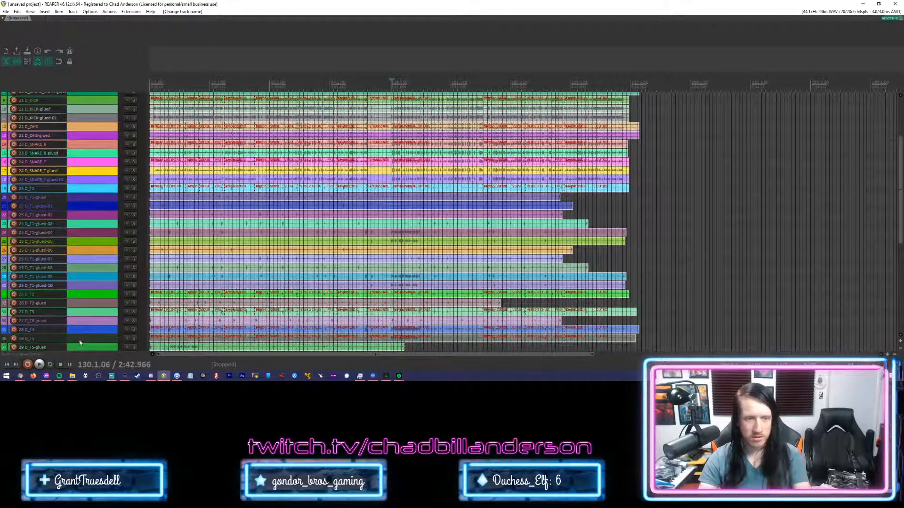
scroll(81, 338, "down", 1)
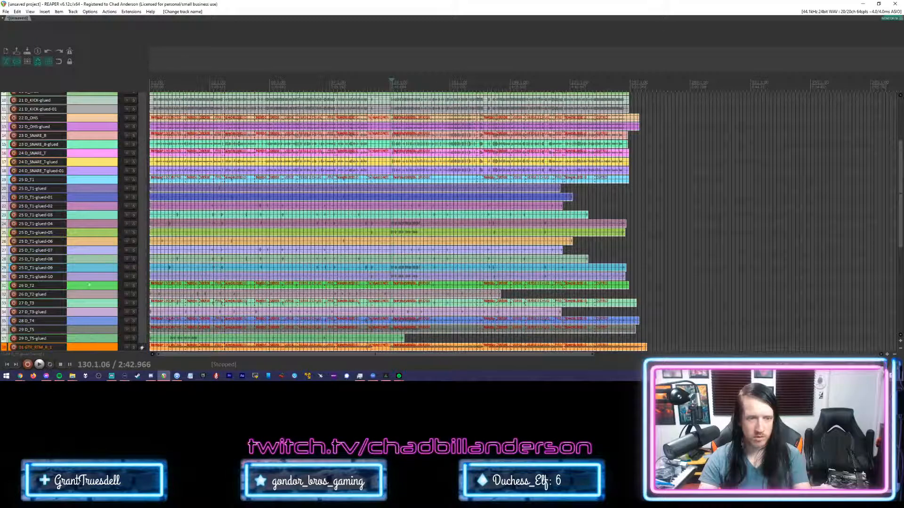
scroll(89, 250, "up", 3)
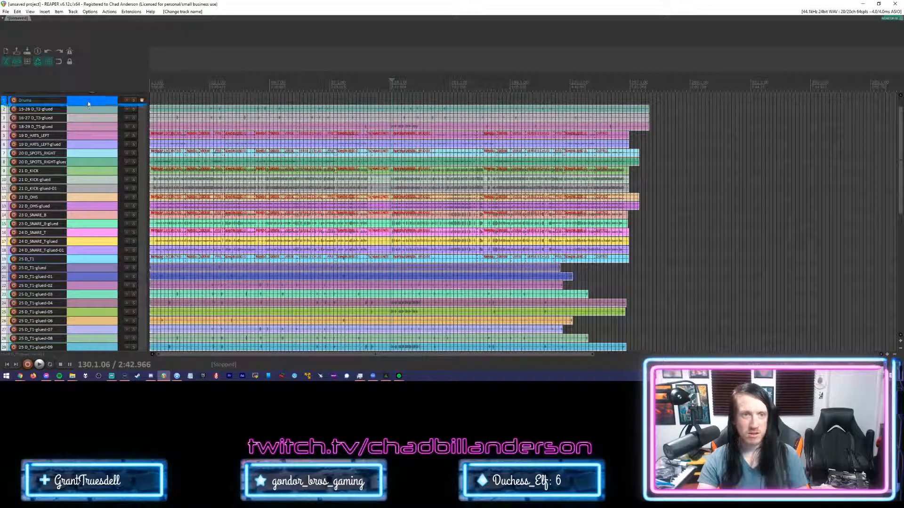
key("ctrl+a")
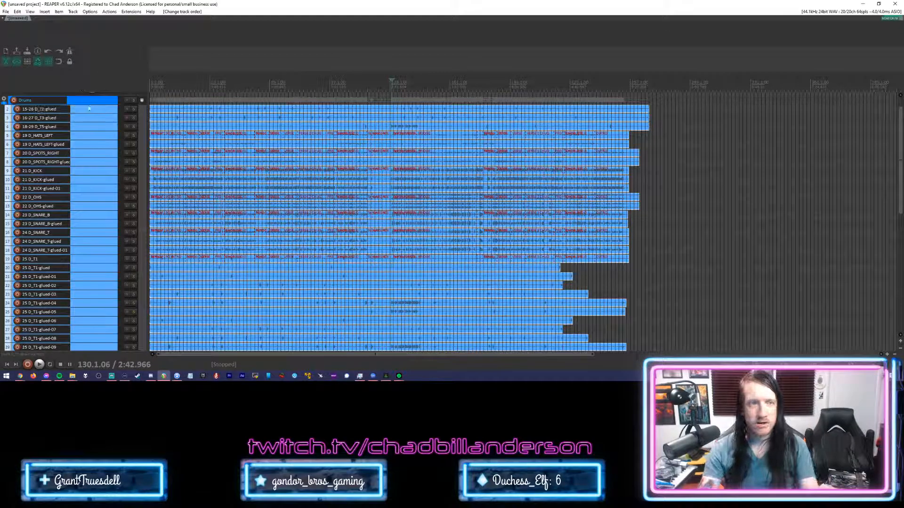
left_click(83, 111)
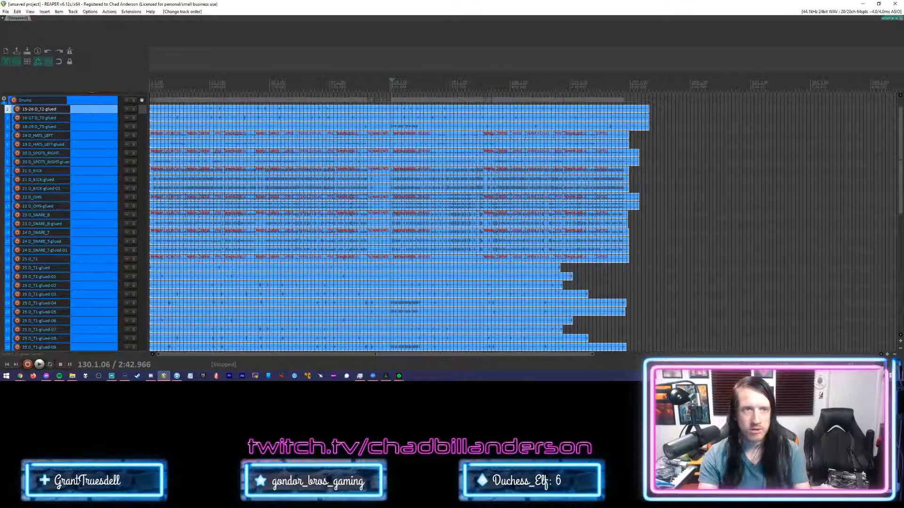
Check the nested drum tracks against the raw WAV files in the Call_You_Out_Raw_Stems folder in File Explorer.
scroll(85, 144, "down", 1)
scroll(84, 143, "down", 8)
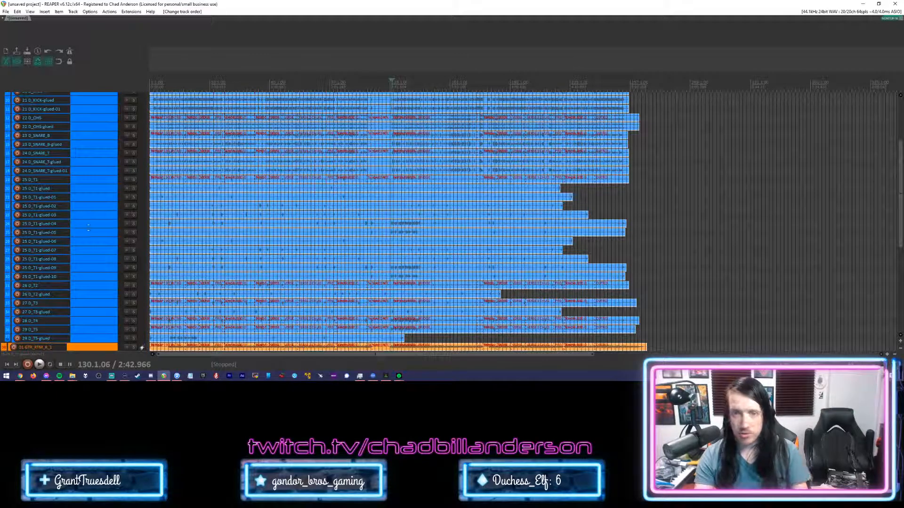
scroll(37, 210, "up", 5)
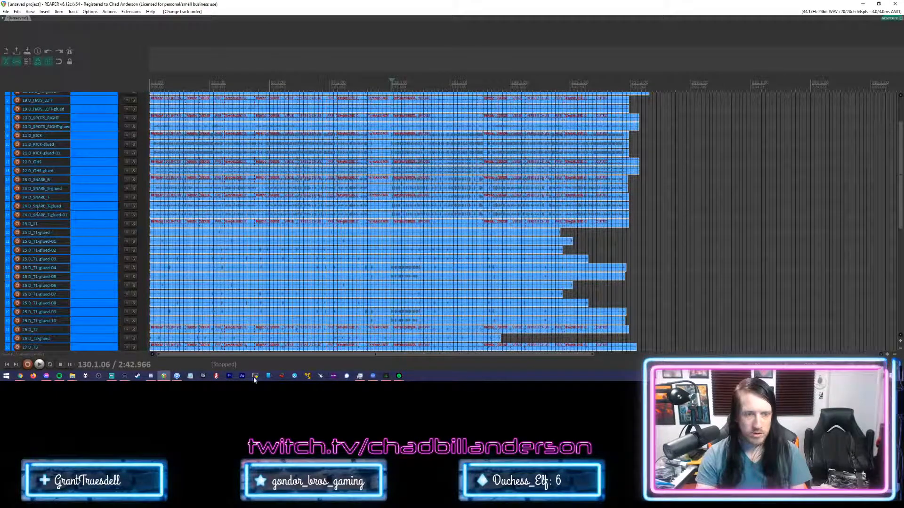
mouse_move(73, 376)
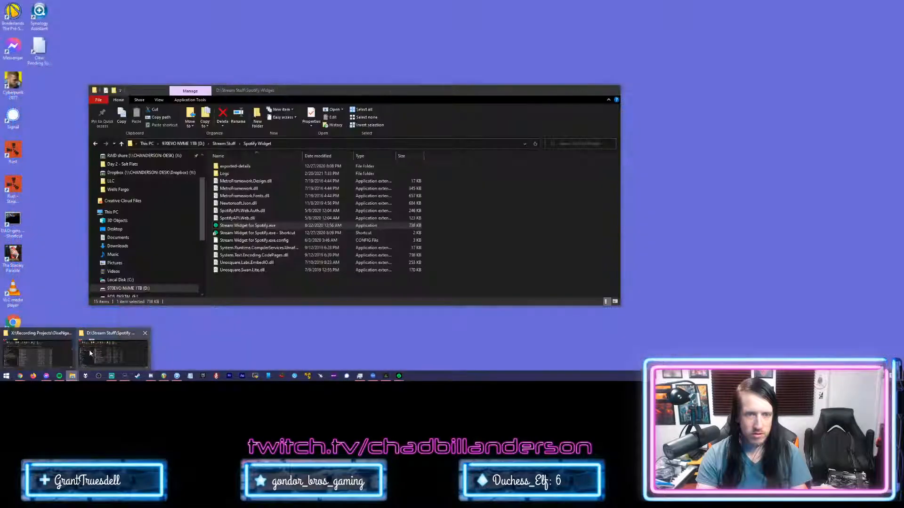
left_click(64, 352)
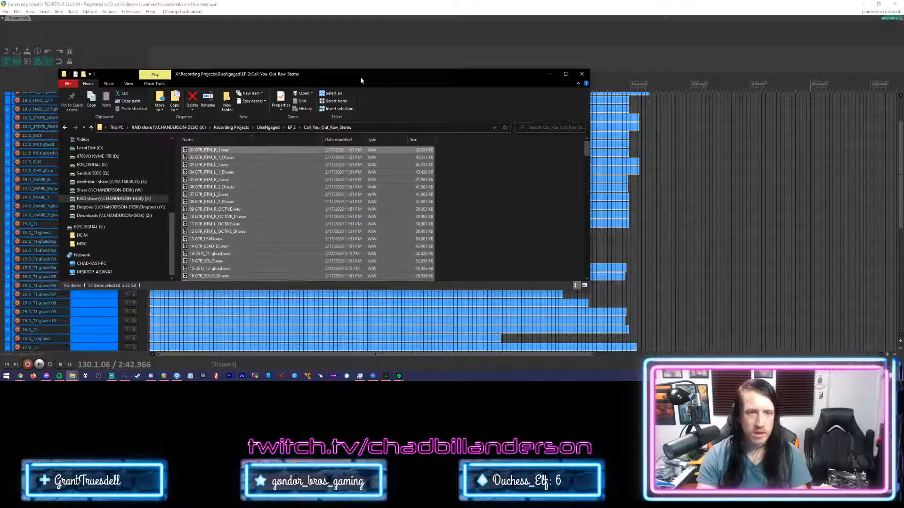
left_click_drag(175, 165, 119, 165)
scroll(204, 221, "down", 2)
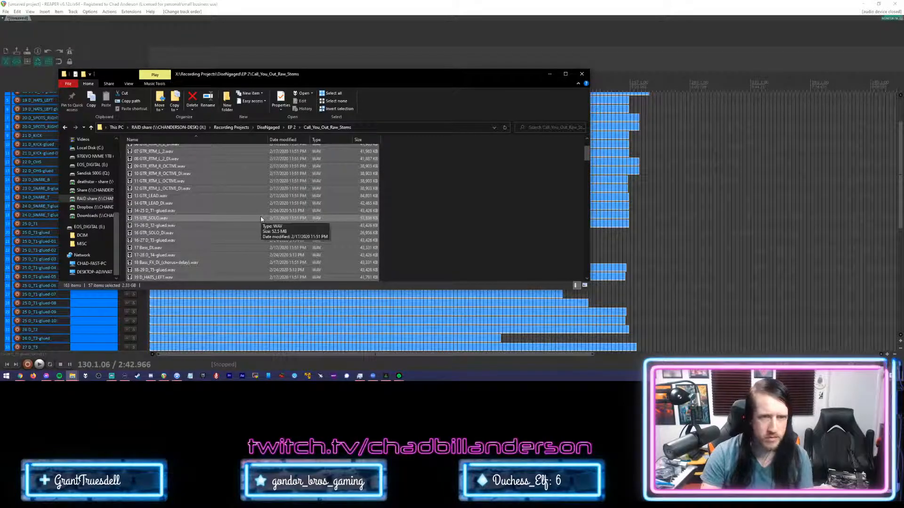
scroll(261, 219, "down", 5)
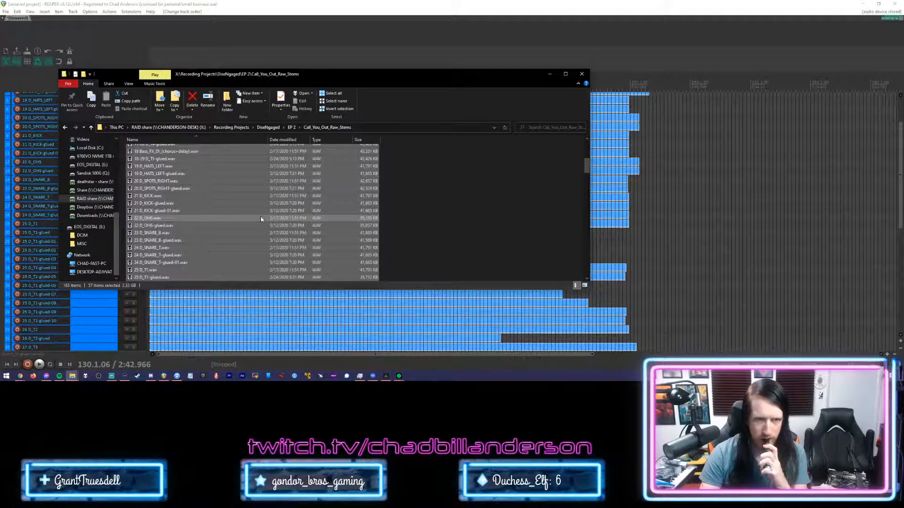
left_click(586, 75)
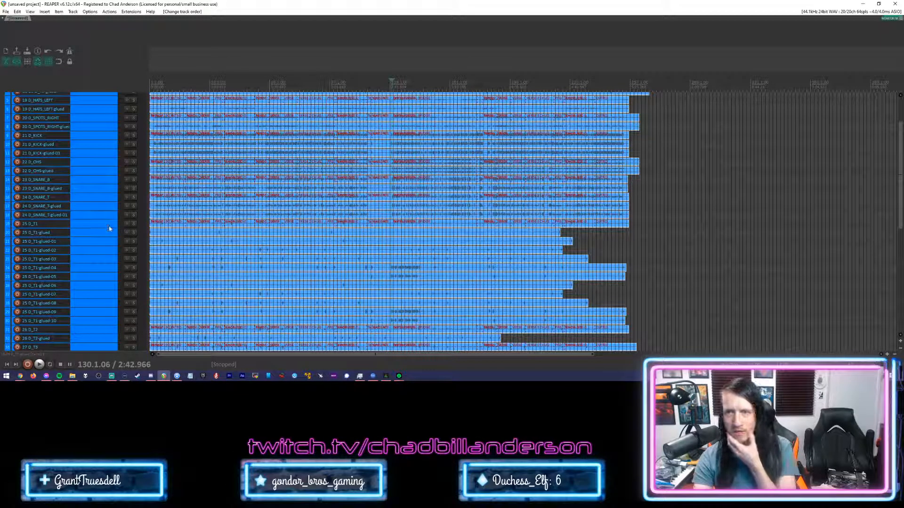
Insert a new track directly after 29 D_T5-glued, ahead of the guitar tracks.
scroll(110, 229, "down", 2)
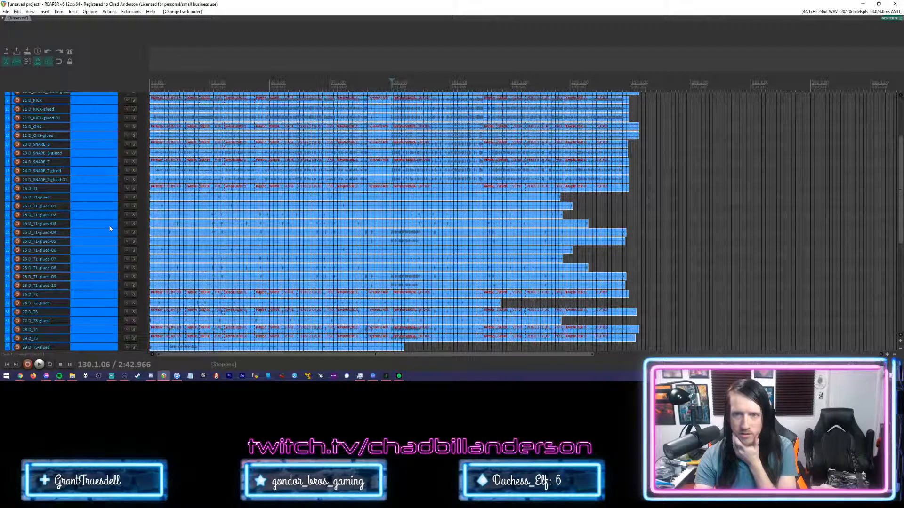
scroll(109, 228, "down", 6)
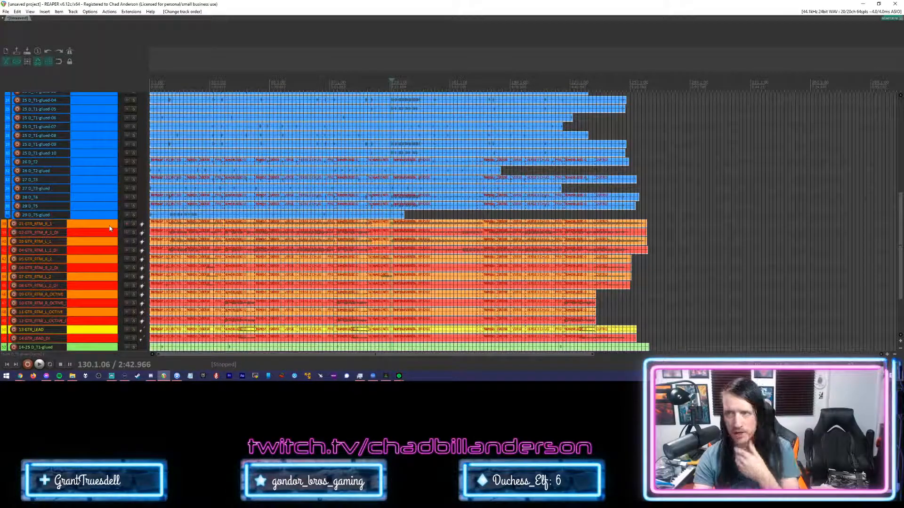
scroll(110, 229, "down", 1)
scroll(109, 229, "down", 1)
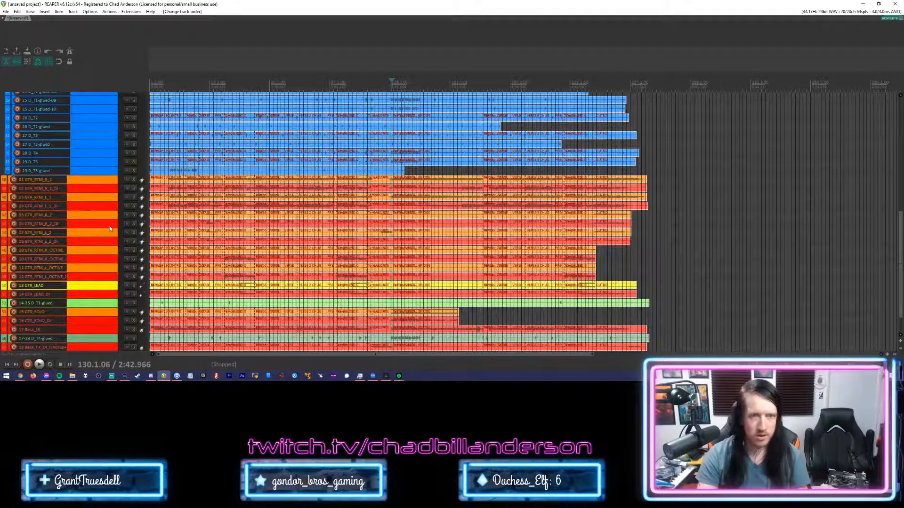
left_click(96, 172)
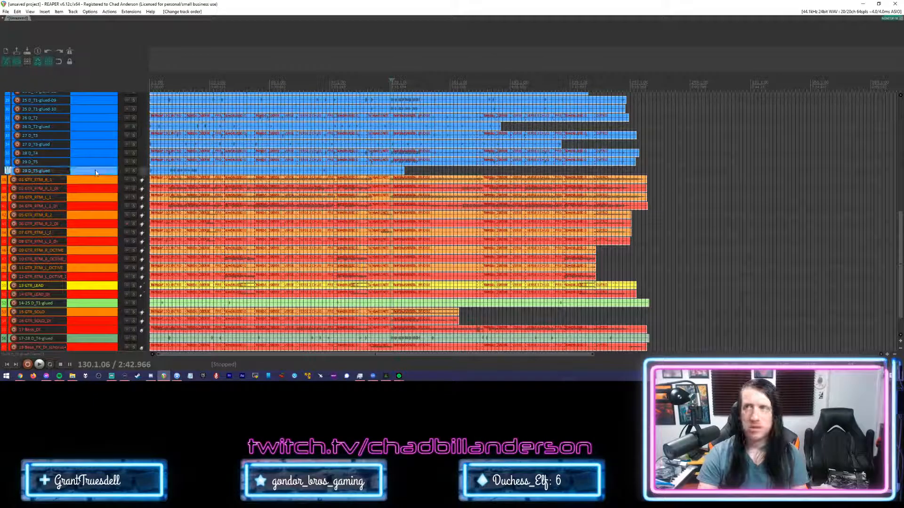
key("alt+Tab")
key("alt+Tab")
key("ctrl+t")
Nest the GTR_RTM tracks numbered 01 through 12 inside the new empty track and name that parent RHY GTR.
left_click(72, 190)
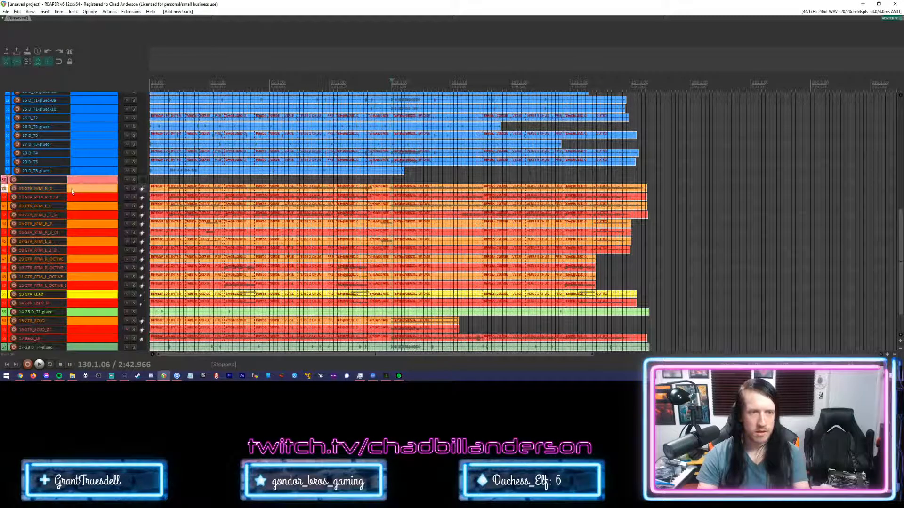
left_click(81, 286, "shift")
left_click_drag(74, 188, 75, 181)
double_click(47, 181)
type("R")
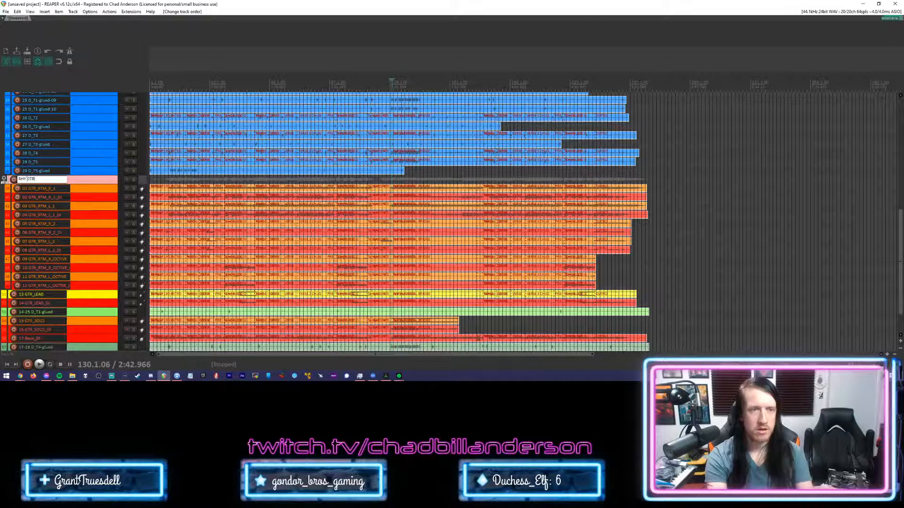
type("HY GTR")
key("Return")
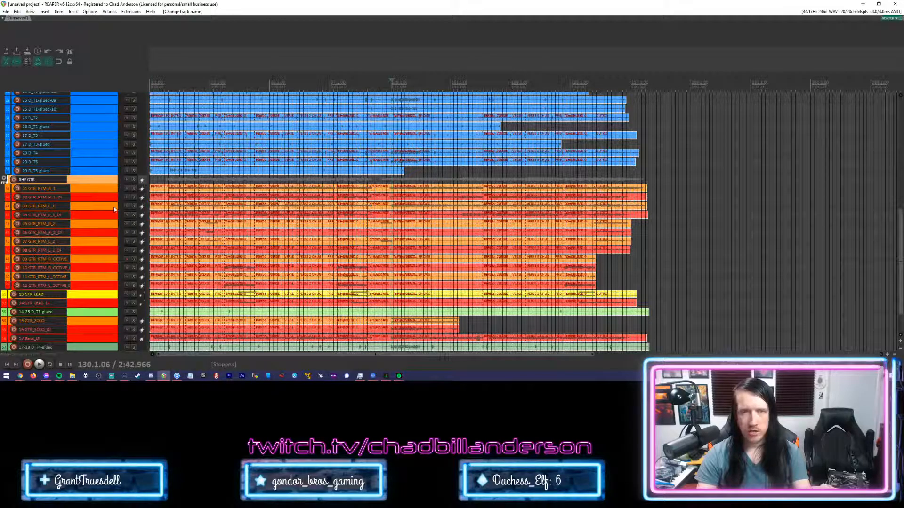
Examine the waveforms of the rhythm guitar tracks and their DI versions around the start of the guitar part.
scroll(113, 210, "up", 5)
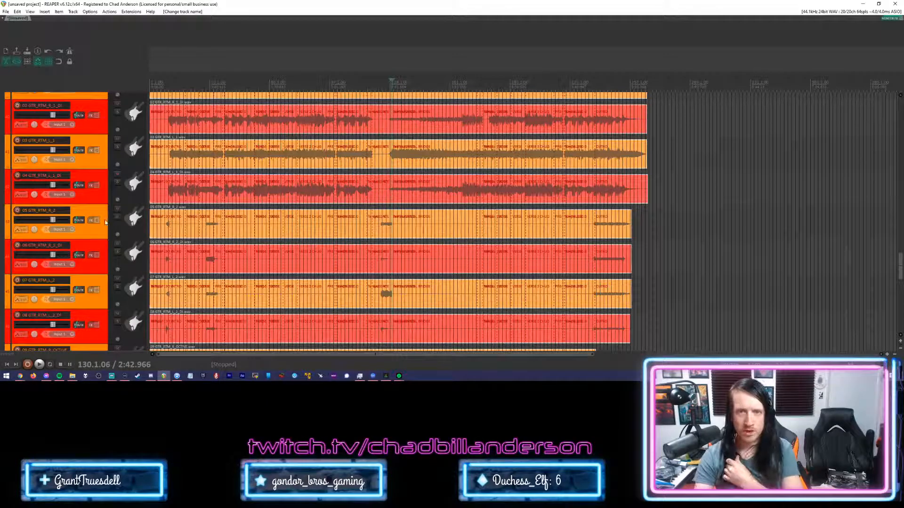
left_click(170, 121)
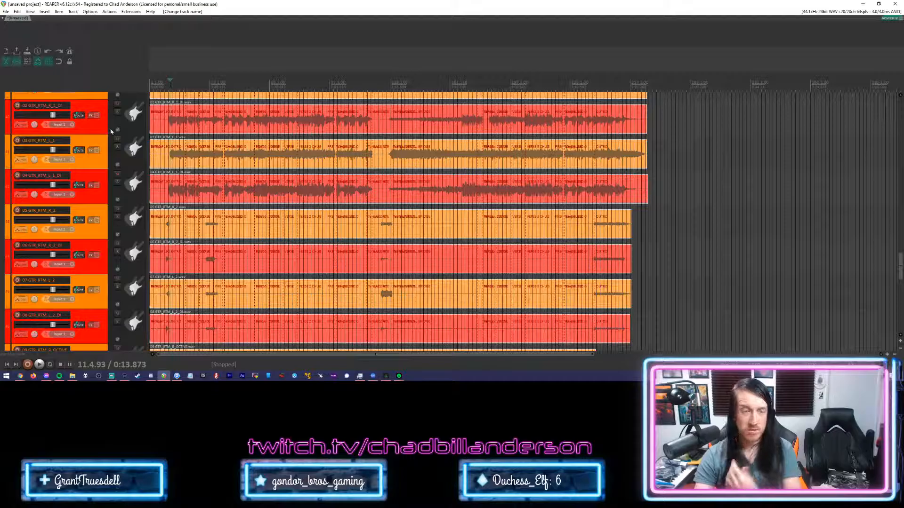
scroll(46, 228, "down", 1)
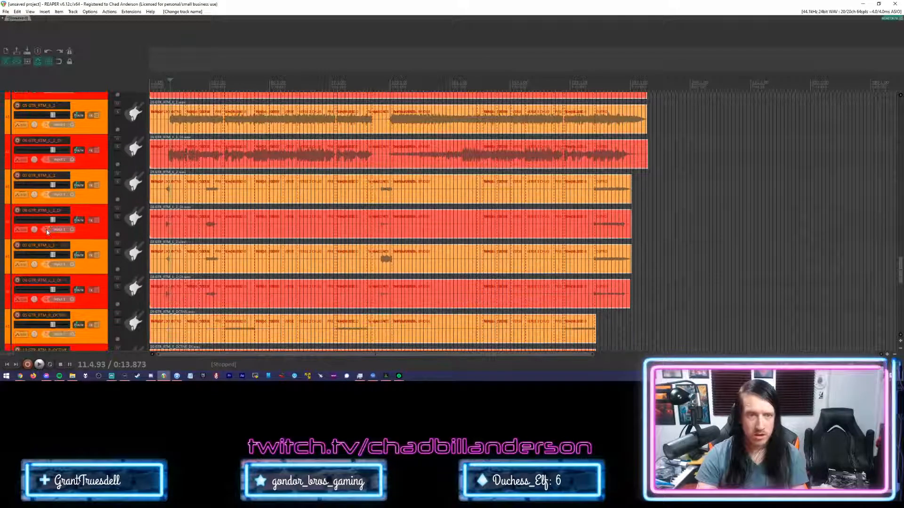
scroll(46, 230, "up", 5)
scroll(77, 262, "down", 2)
scroll(77, 261, "up", 2)
scroll(77, 261, "up", 4)
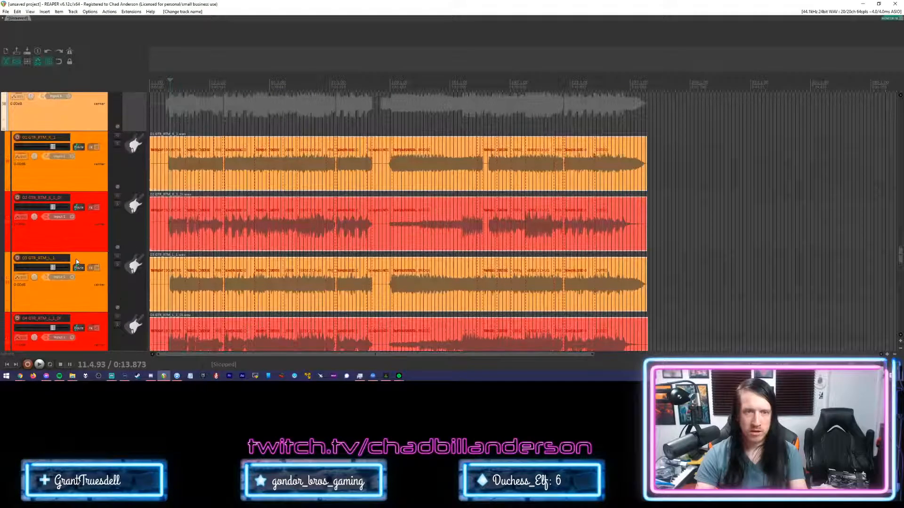
scroll(362, 226, "up", 5)
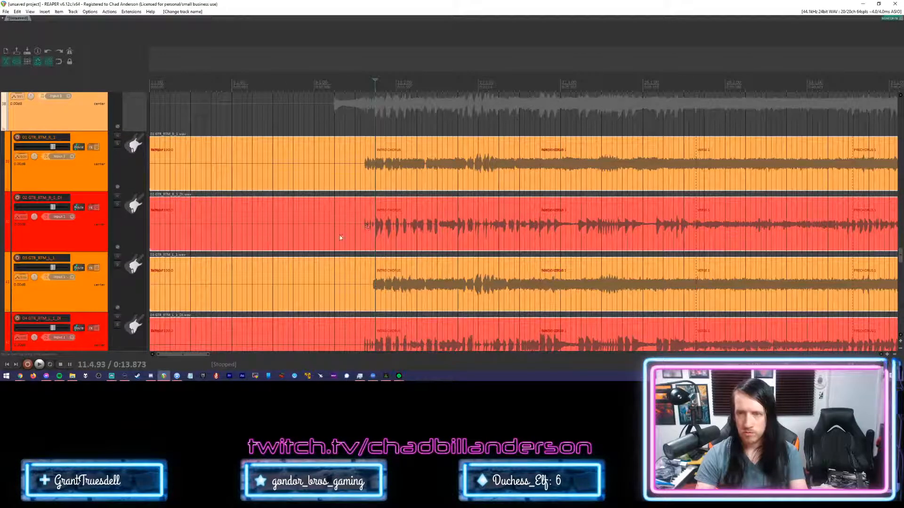
Select all the non-DI rhythm guitar tracks, 01, 03, 05, 07, 09 and 11, and mute them together.
left_click(110, 169)
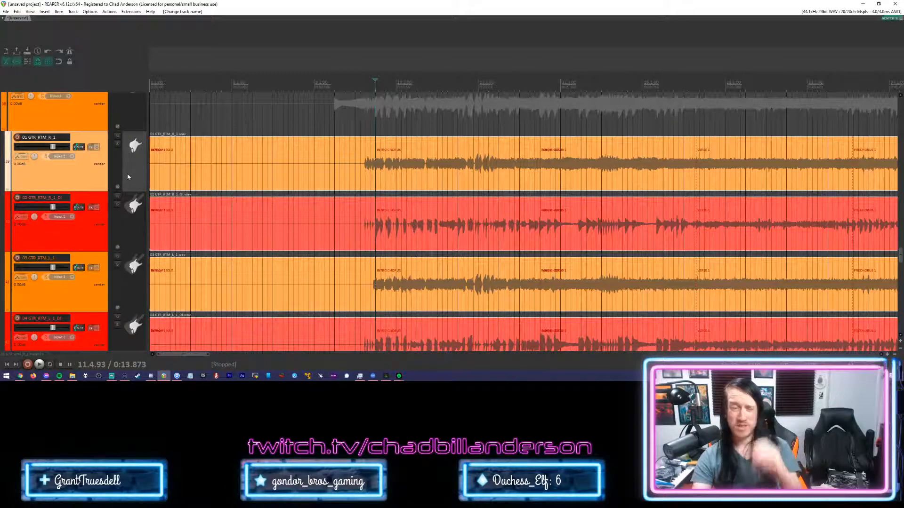
left_click(84, 293)
scroll(85, 293, "down", 2)
left_click(85, 287)
scroll(85, 286, "down", 3)
left_click(91, 231, "ctrl")
left_click(105, 324, "ctrl")
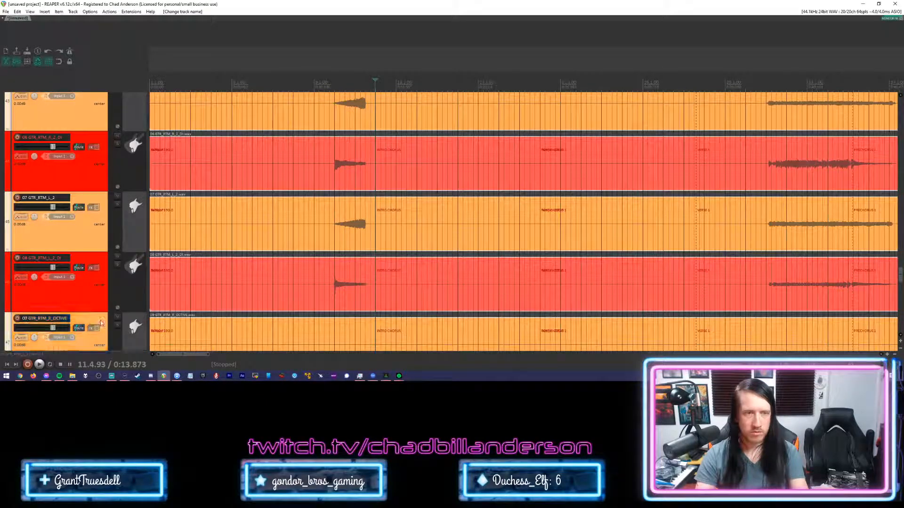
scroll(97, 320, "down", 3)
scroll(94, 282, "down", 3)
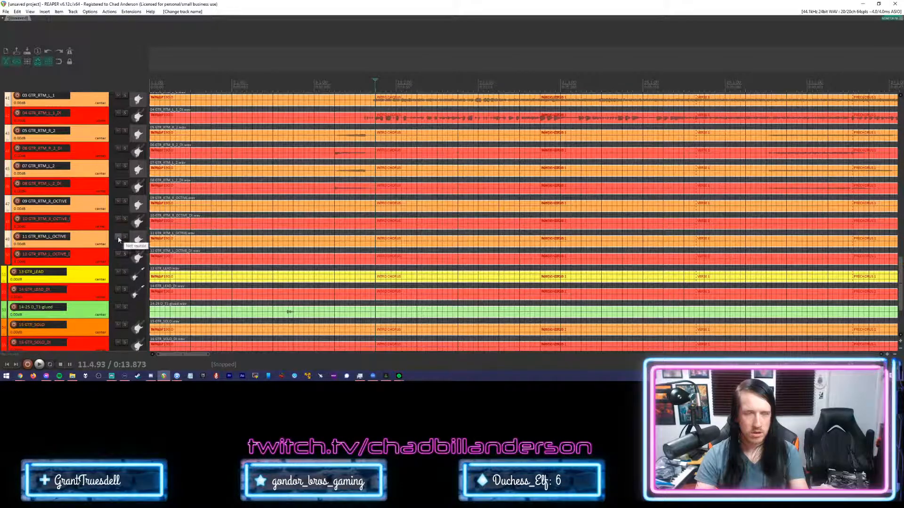
left_click(118, 237)
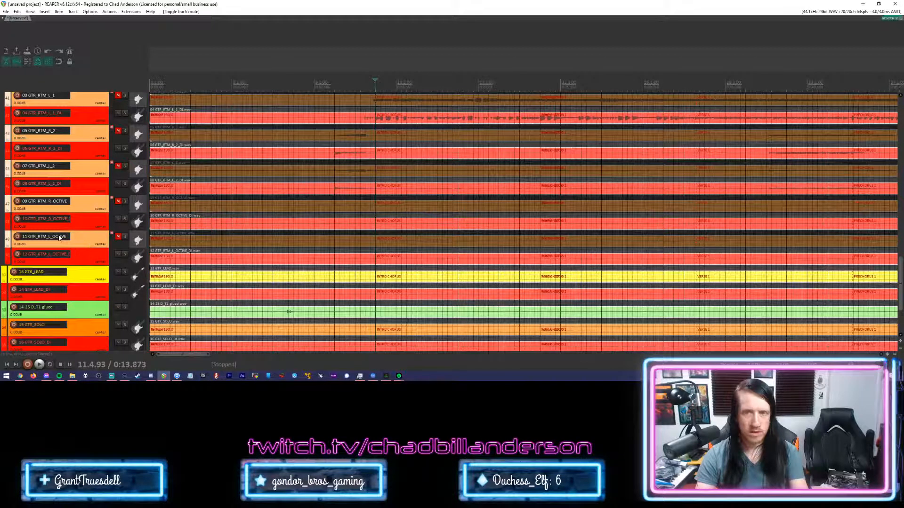
Select the 02 GTR_RTM_R_1_DI track and show the mixer at the rhythm guitar channels.
scroll(61, 234, "up", 3)
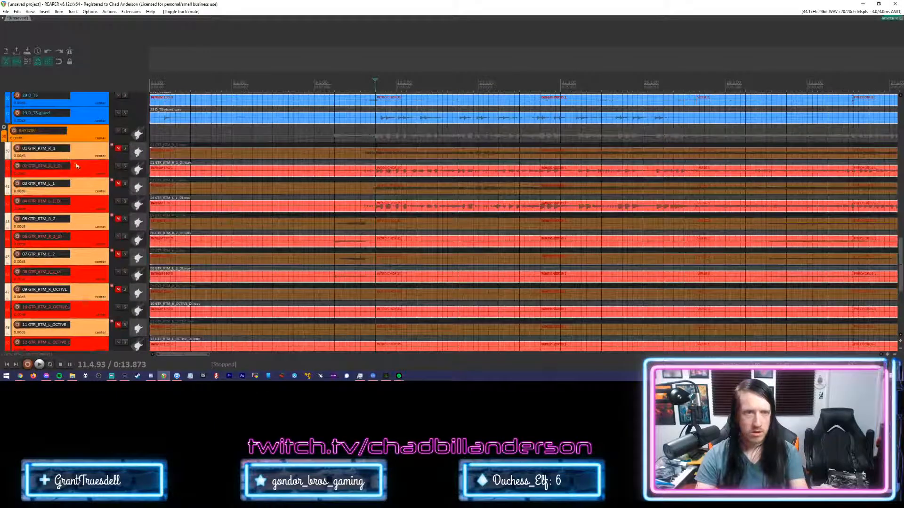
left_click(77, 164)
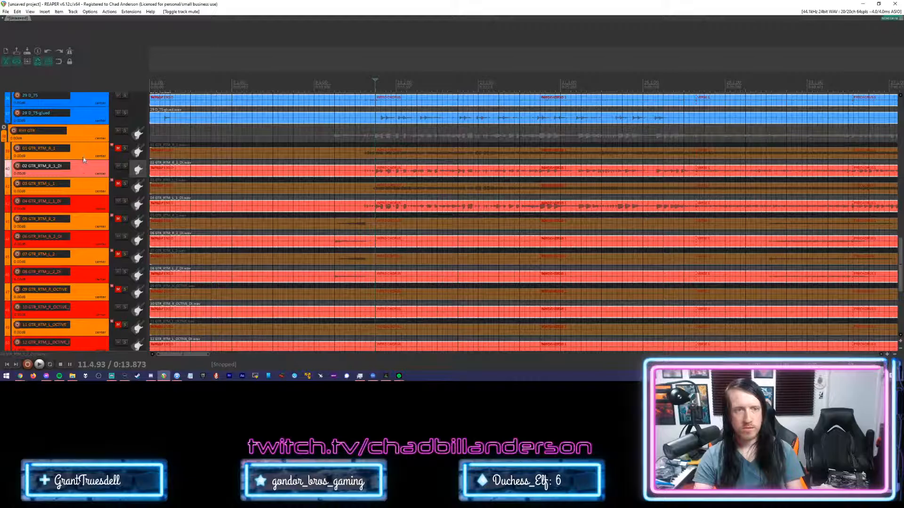
left_click(86, 150)
left_click(91, 170)
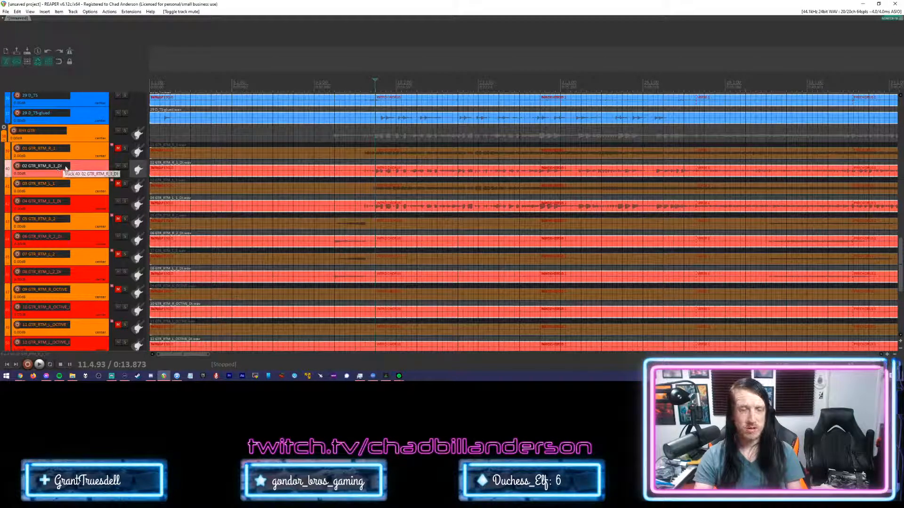
left_click(81, 156)
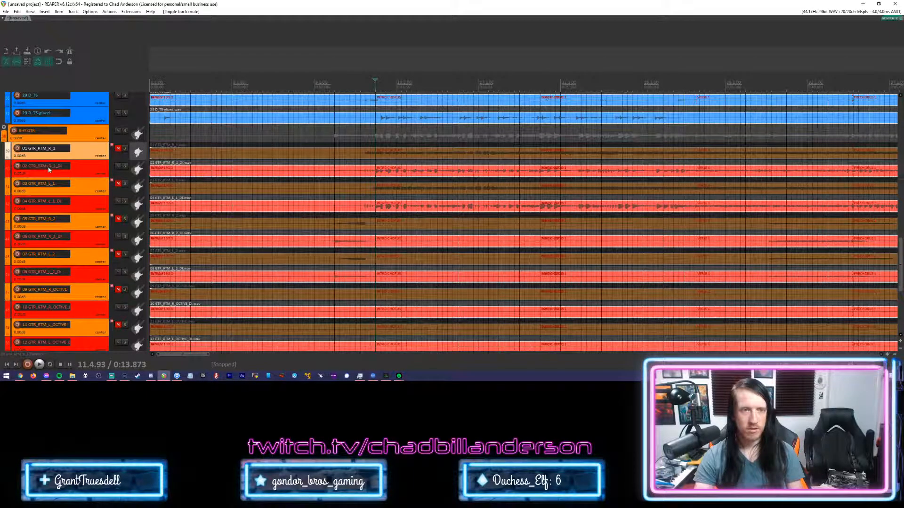
left_click(80, 171)
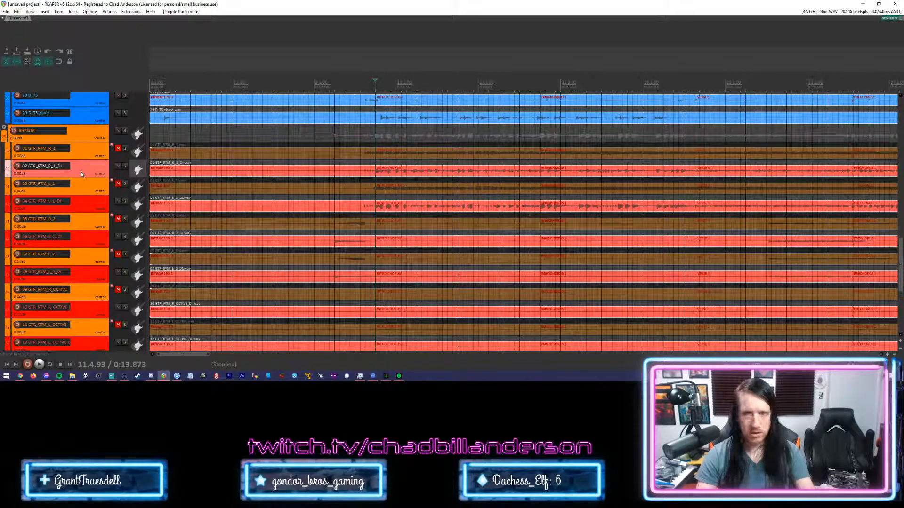
key("ctrl+m")
scroll(476, 325, "right", 10)
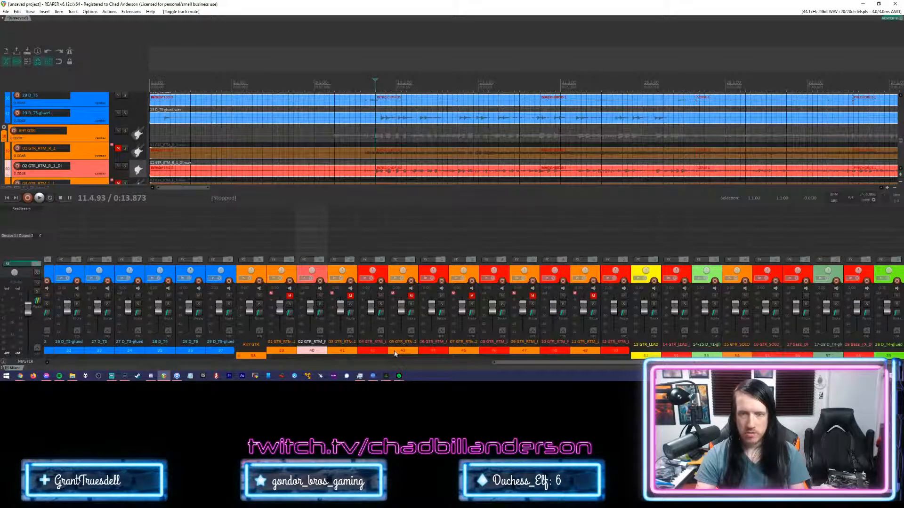
scroll(82, 149, "down", 3)
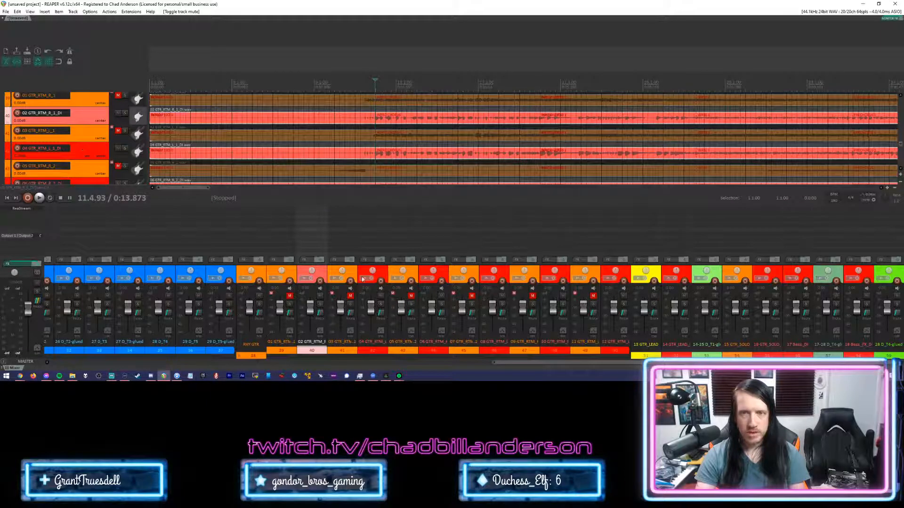
left_click(88, 153, "ctrl")
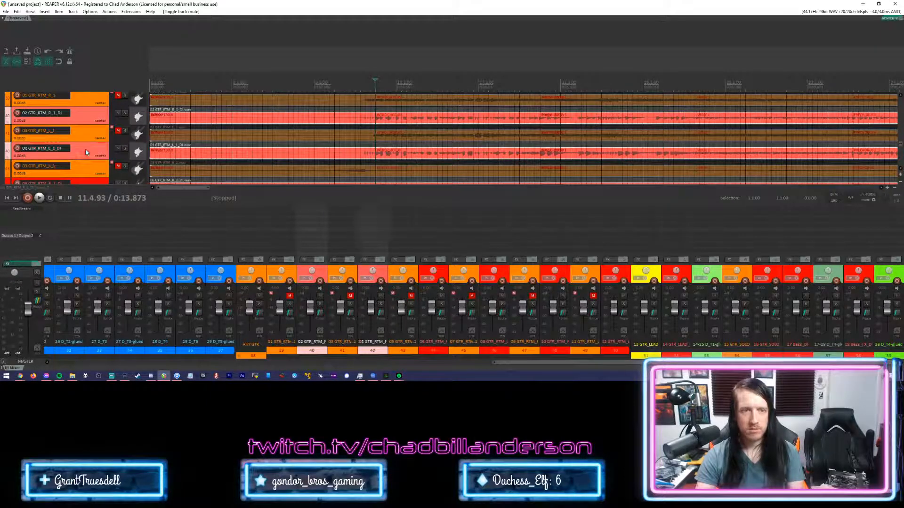
scroll(92, 148, "down", 3)
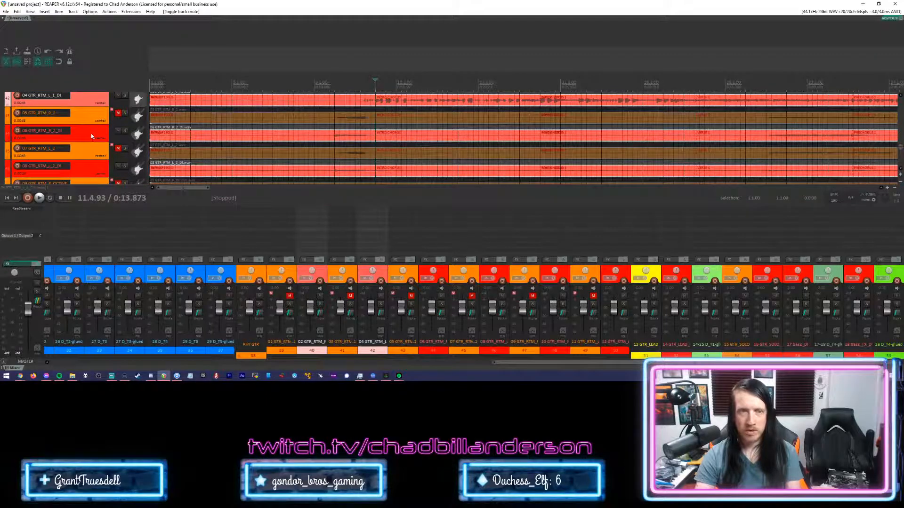
scroll(422, 153, "down", 3)
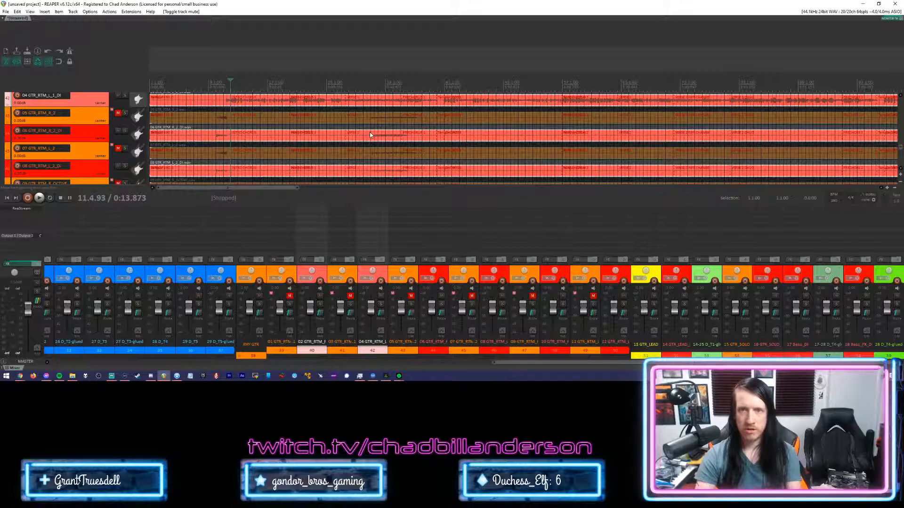
scroll(369, 132, "up", 2)
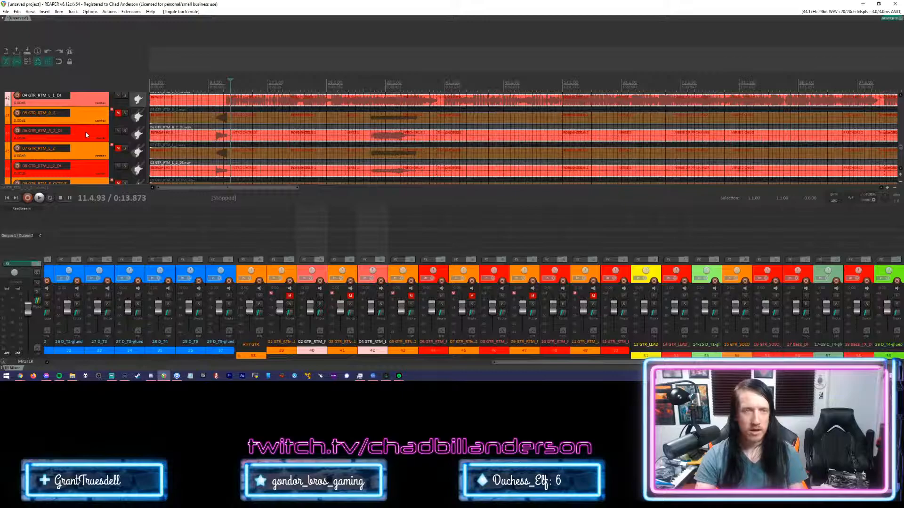
Select the right-labelled rhythm guitar DI tracks 02, 06 and 10 and pan them together to 100% left.
left_click(323, 272)
left_click(420, 272, "ctrl")
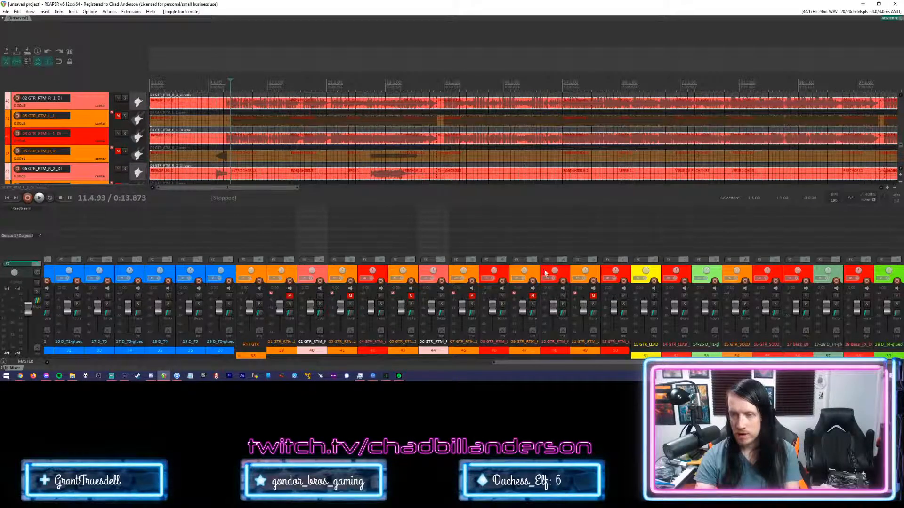
left_click(546, 273, "ctrl")
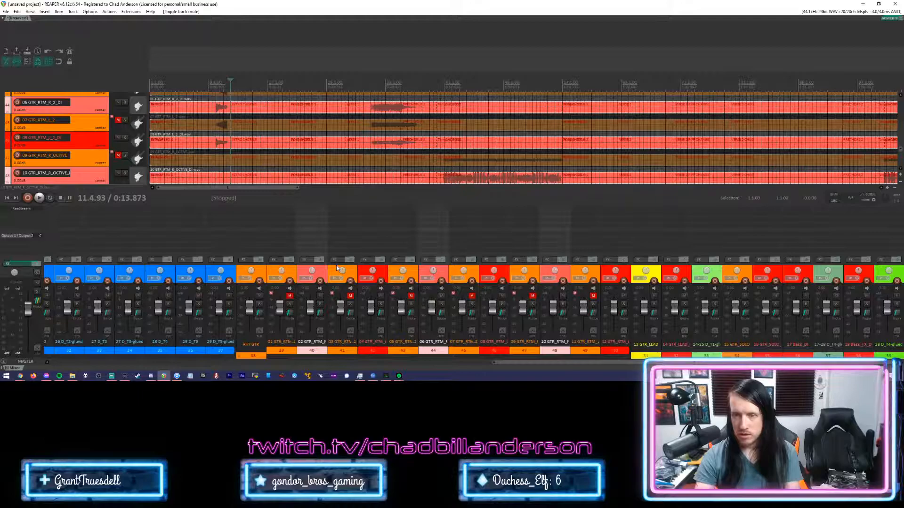
left_click_drag(311, 271, 311, 283)
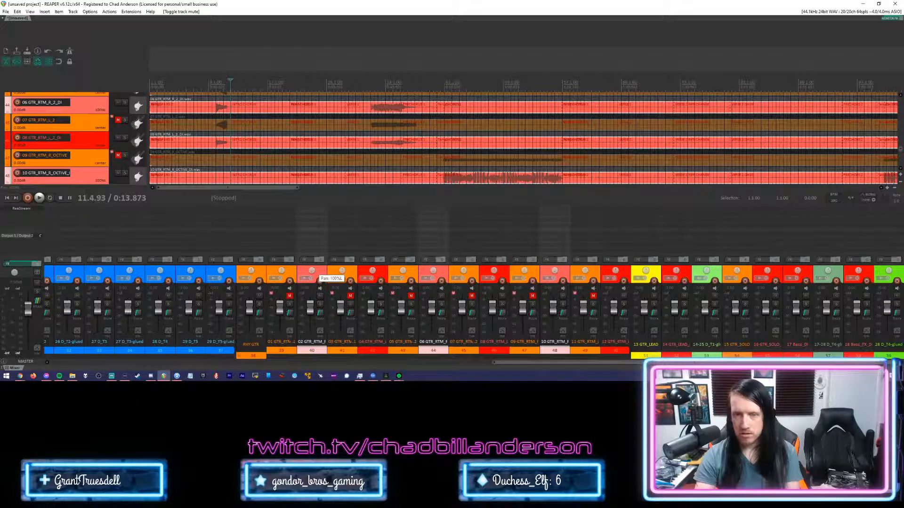
Select the left-labelled rhythm guitar DI tracks 04, 08 and 12 and pan them together to 100% right.
left_click(381, 271)
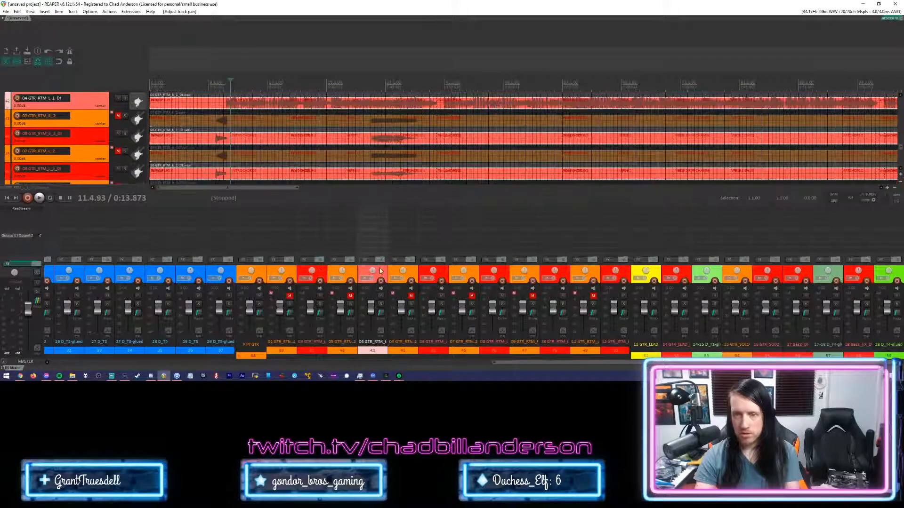
left_click(493, 272, "ctrl")
left_click(618, 273, "ctrl")
left_click_drag(618, 273, 618, 261)
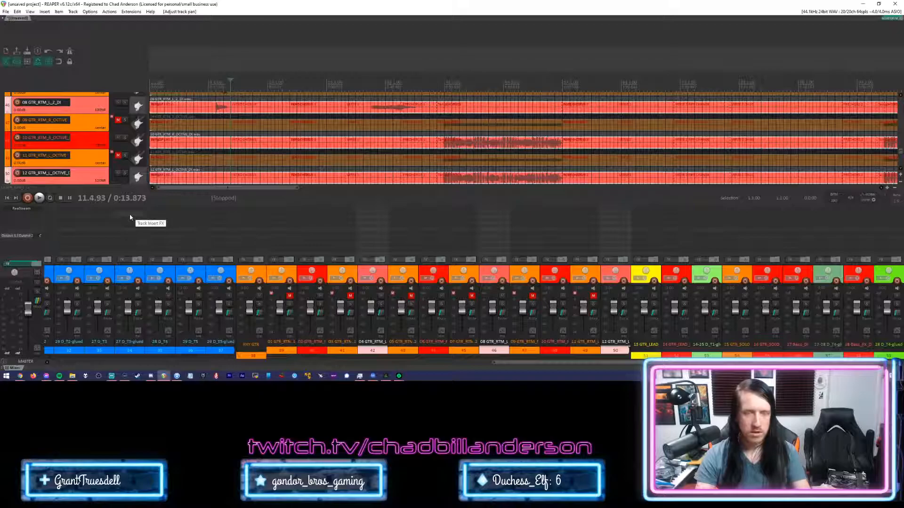
Hide the mixer, shrink the track heights to bring the rhythm guitar group into view, and solo the RHY GTR folder.
key("ctrl+m")
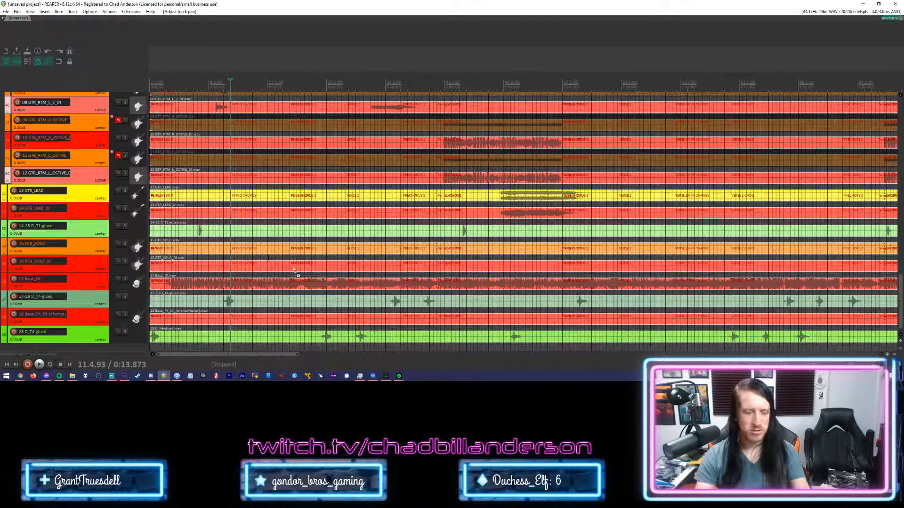
key("ctrl+m")
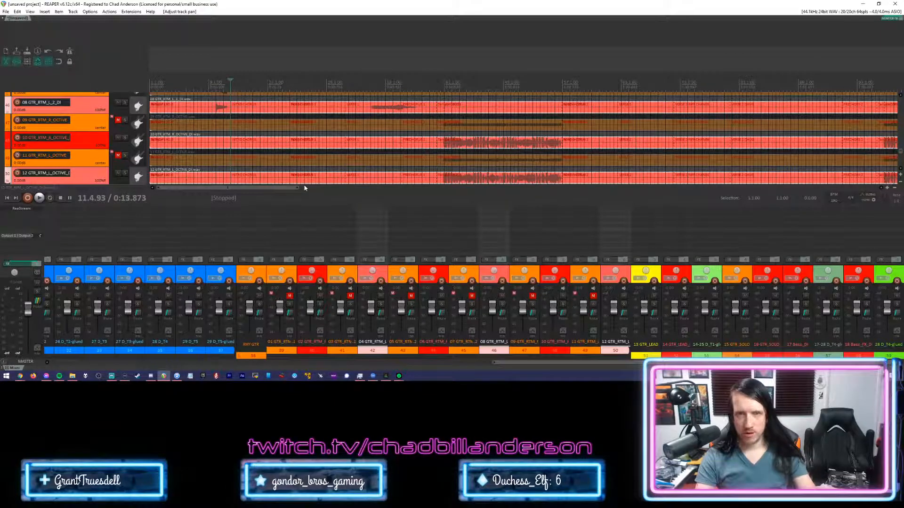
key("ctrl+m")
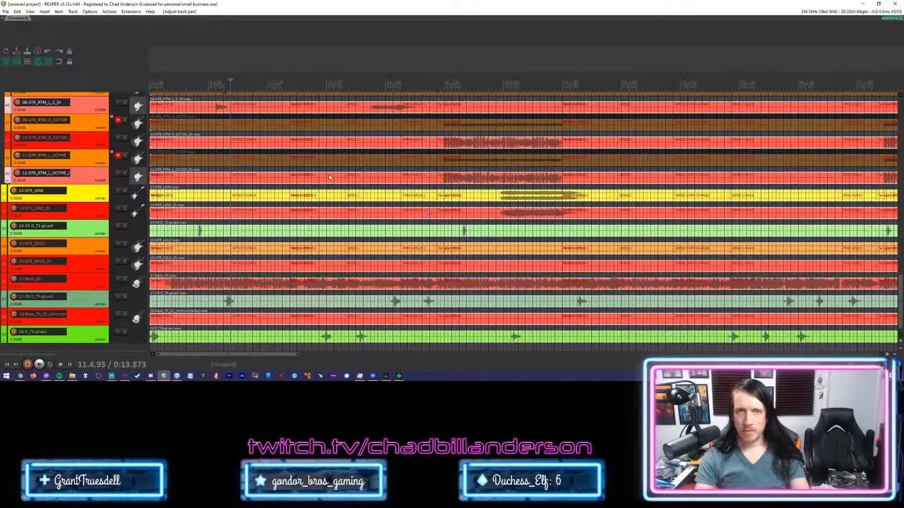
scroll(78, 192, "up", 5)
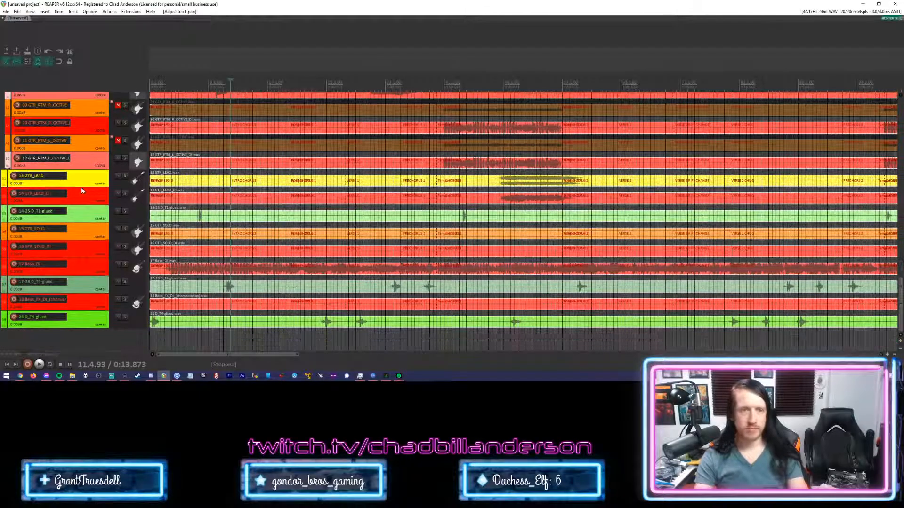
scroll(81, 190, "up", 5)
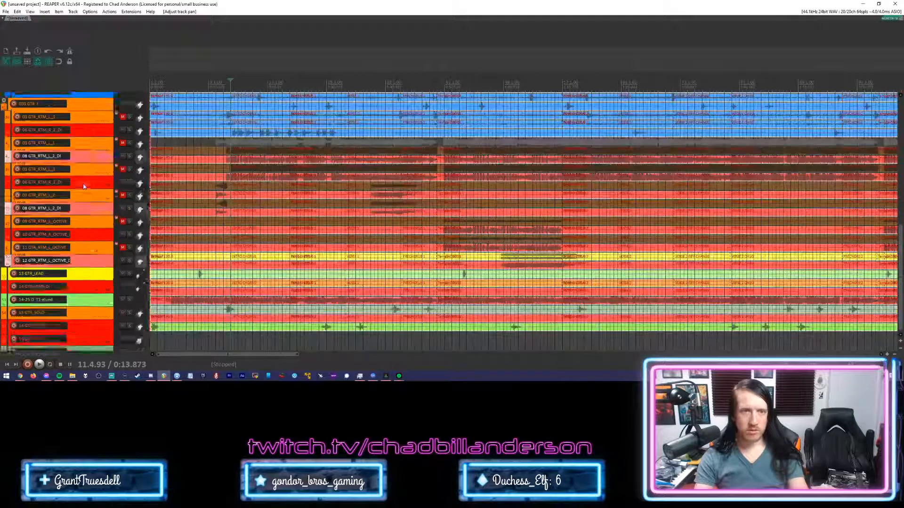
left_click(134, 142)
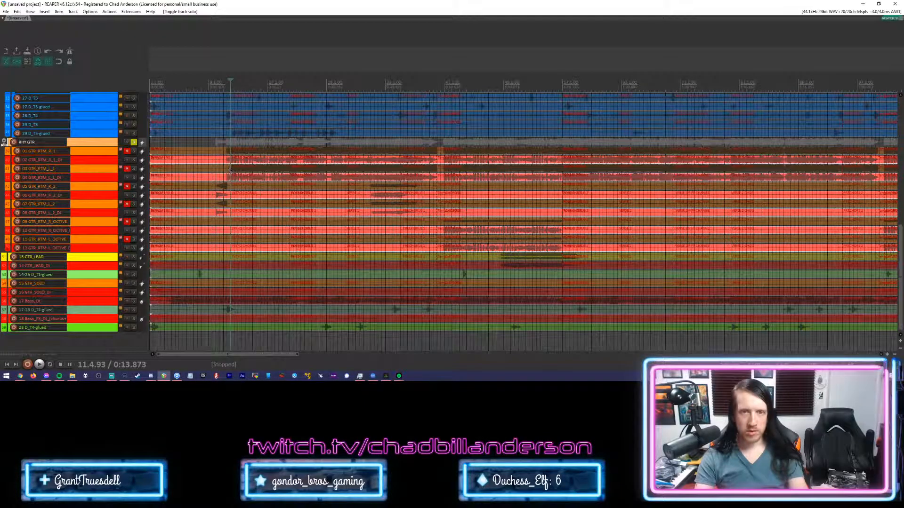
Place the edit cursor where the main rhythm guitars start and briefly play back the soloed RHY GTR group.
left_click(230, 170)
scroll(230, 171, "up", 3)
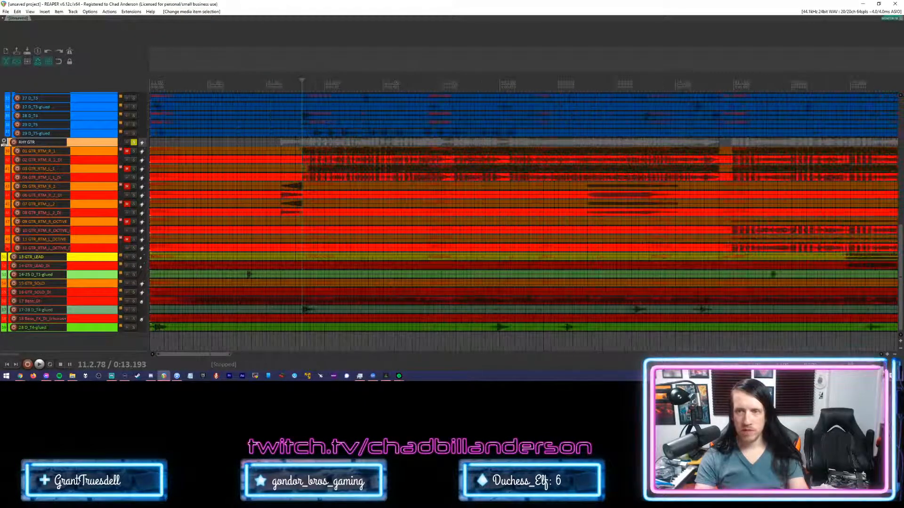
key("space")
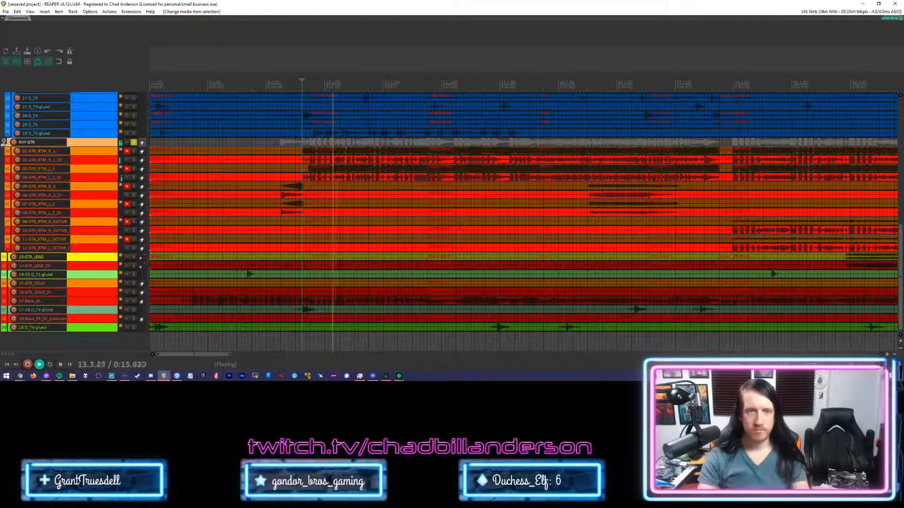
key("space")
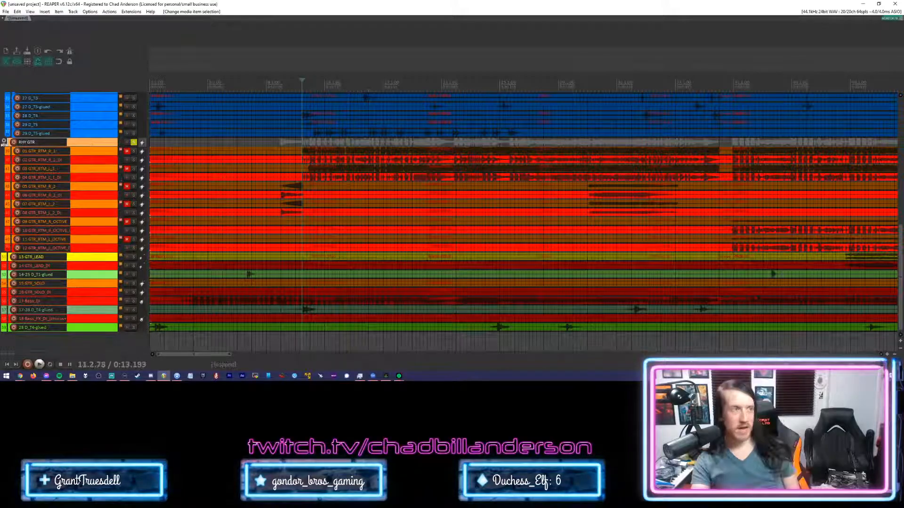